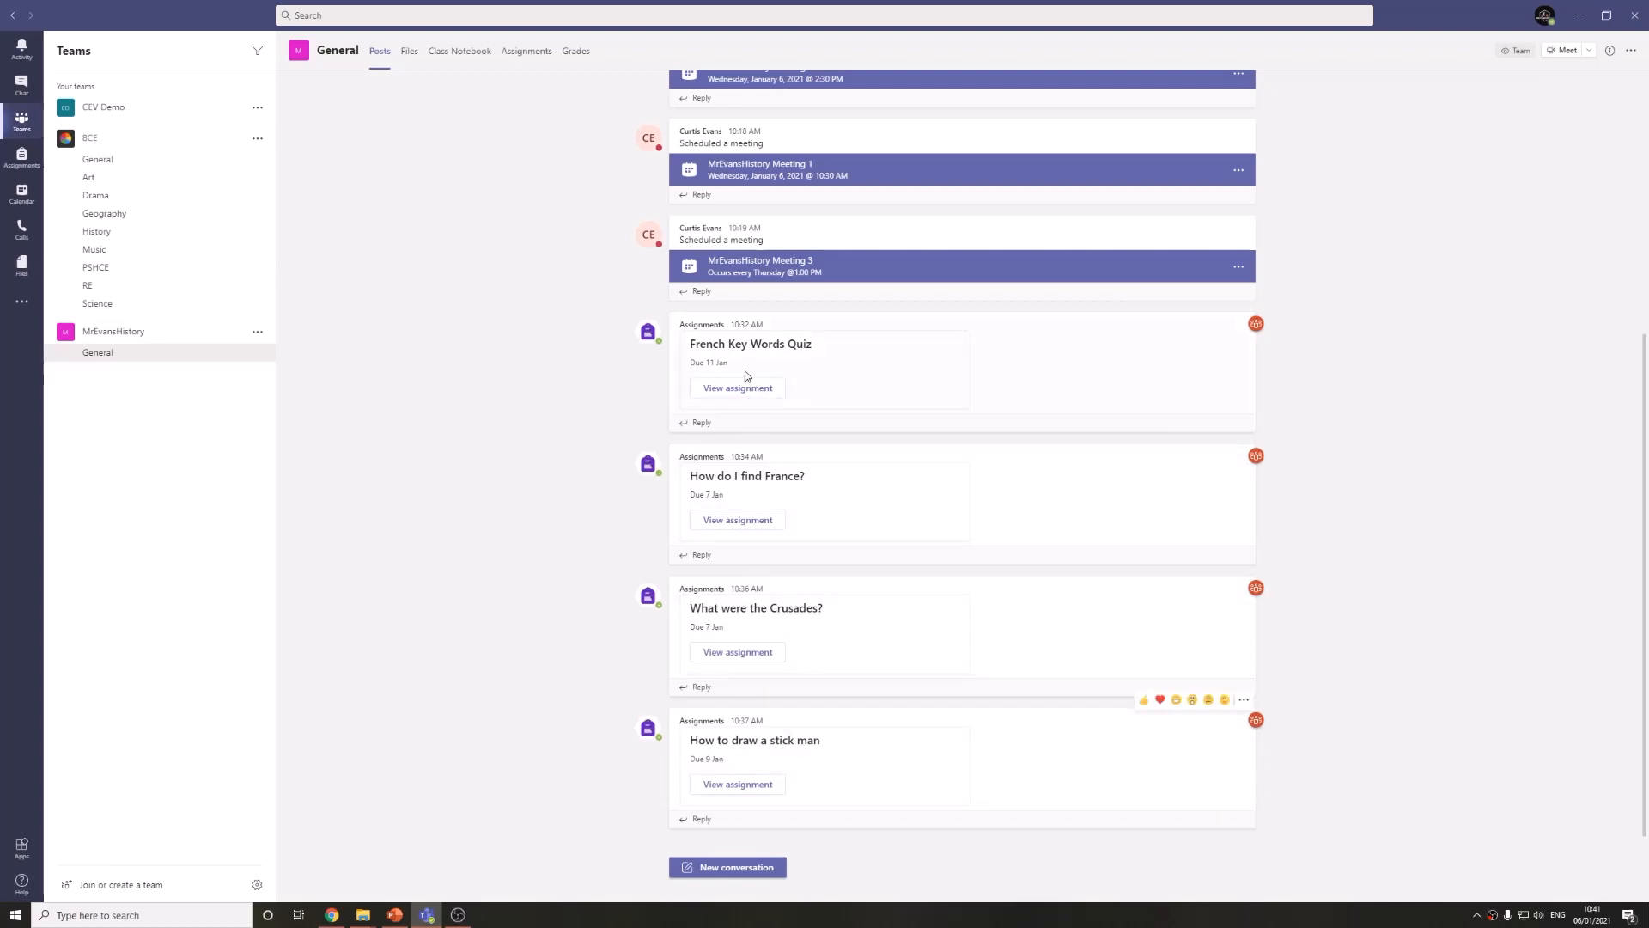
View the Crusades assignment from its channel post, then go to the Assignments overview
left_click(737, 652)
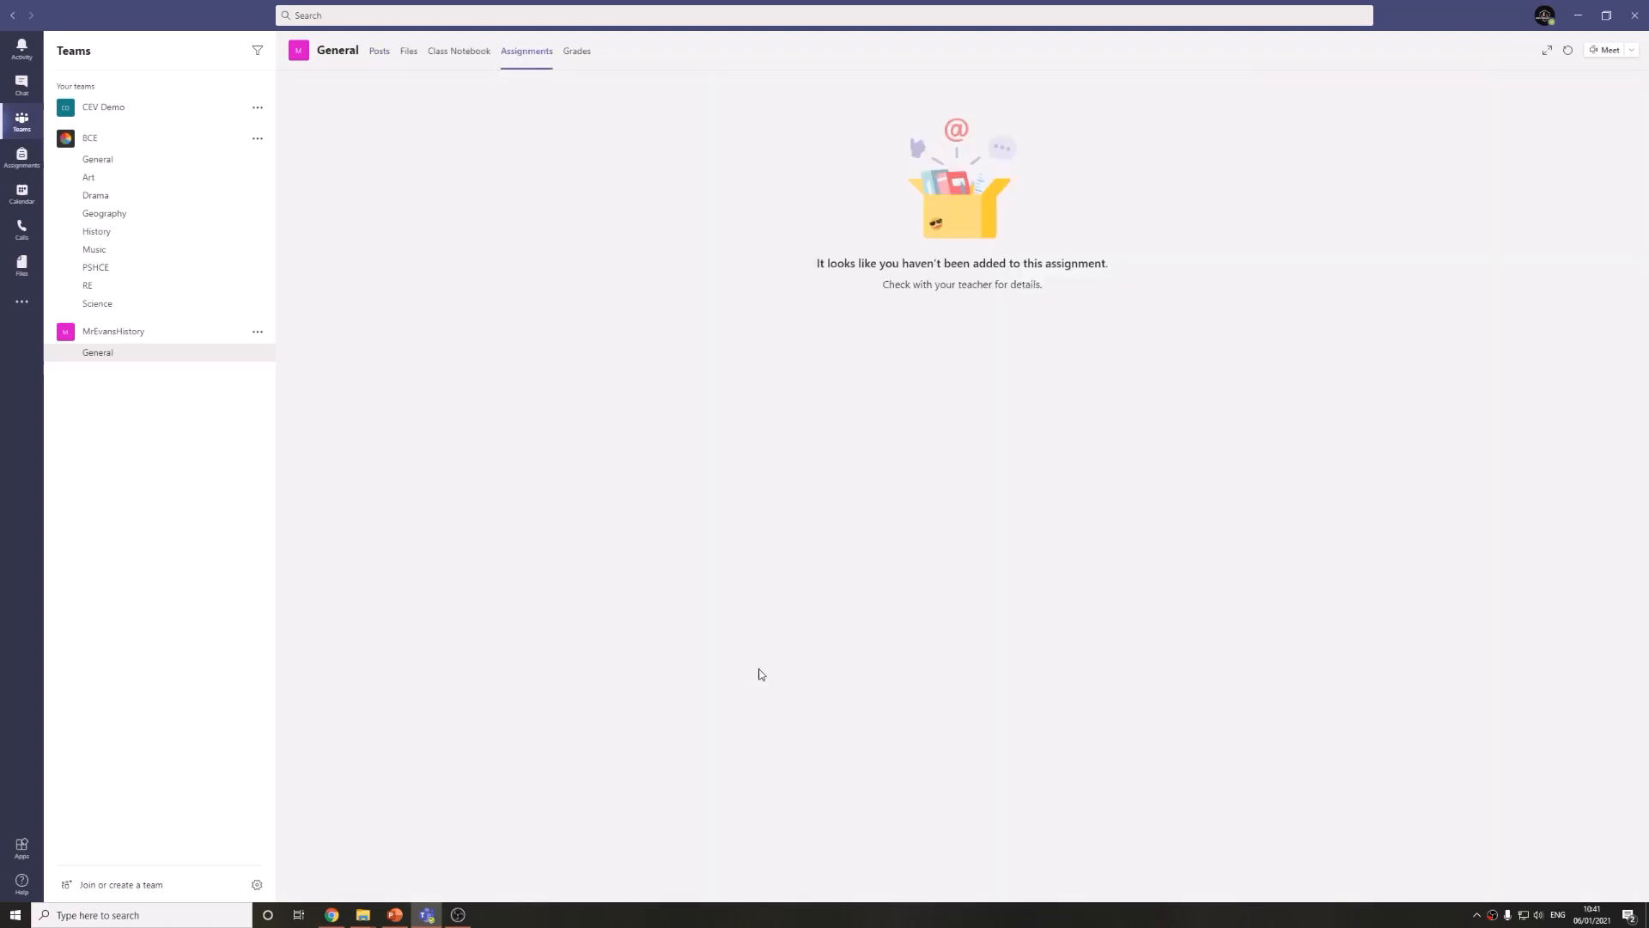
left_click(22, 158)
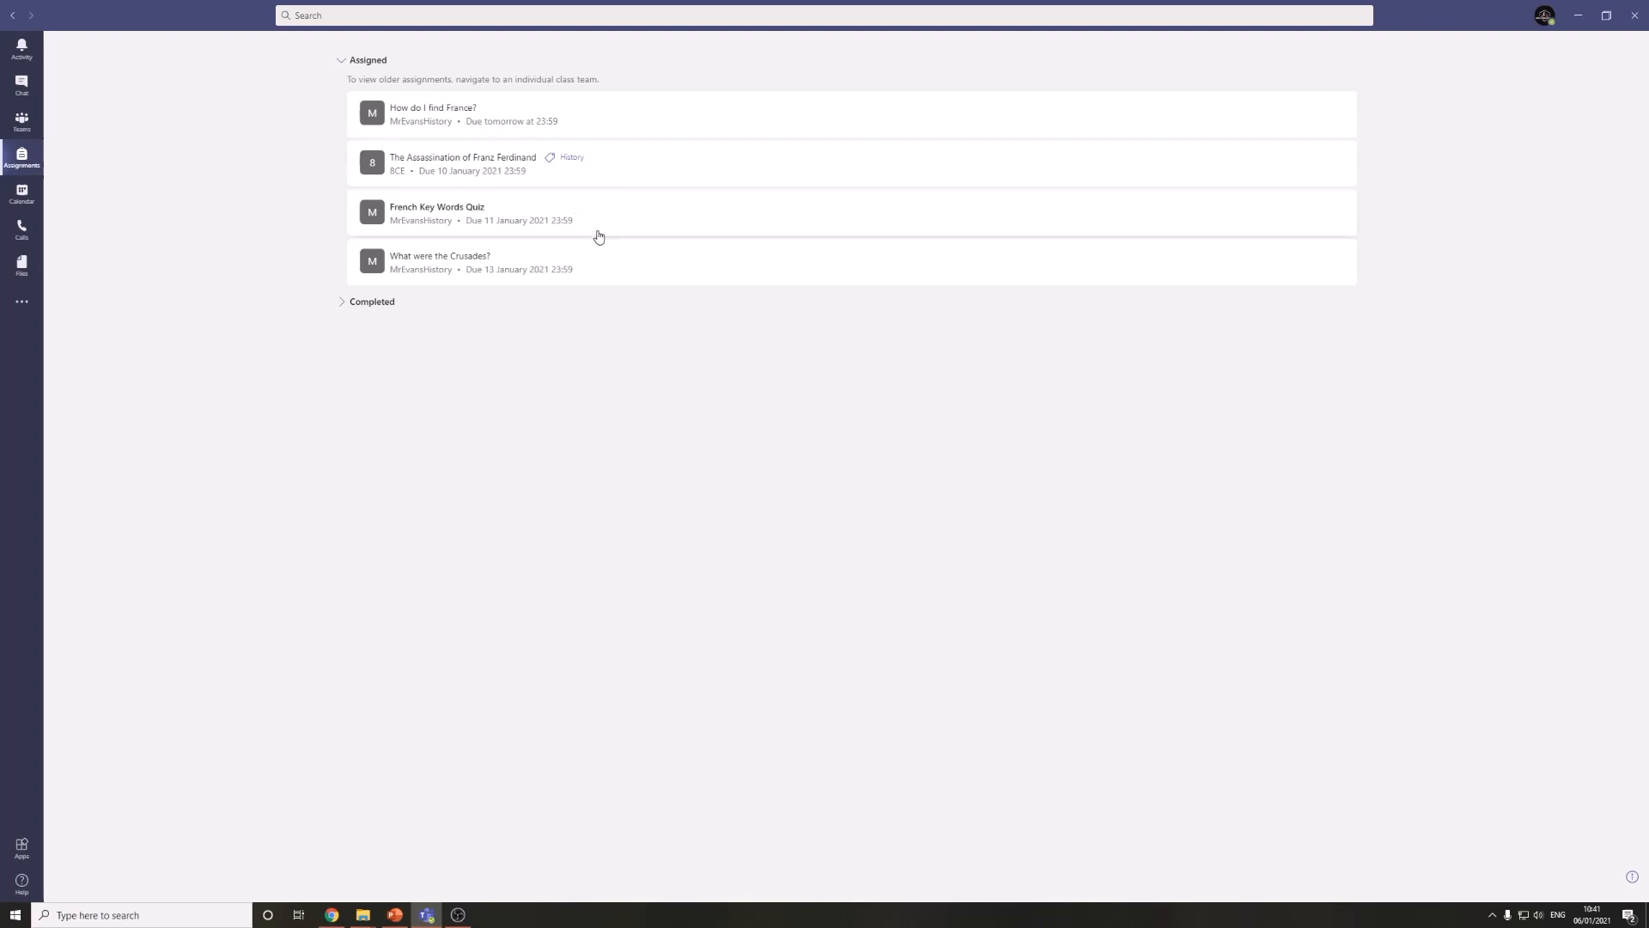
Open the 'What were the Crusades?' assignment from the list
left_click(588, 269)
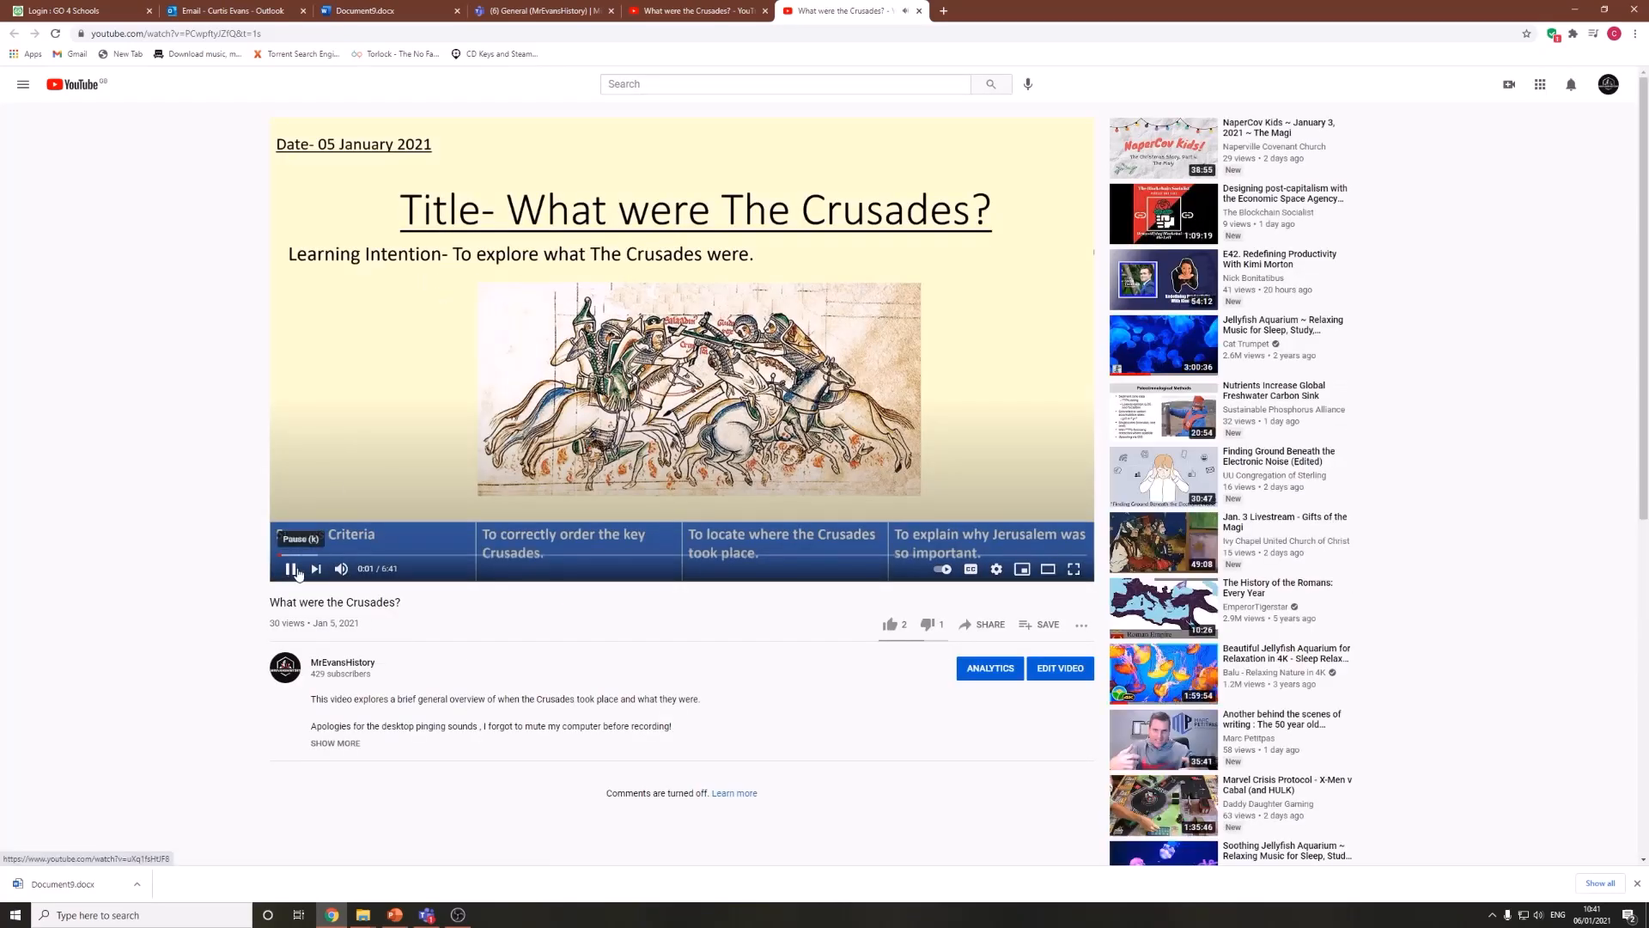
Pause the Crusades video and minimize the browser to return to Teams
left_click(291, 568)
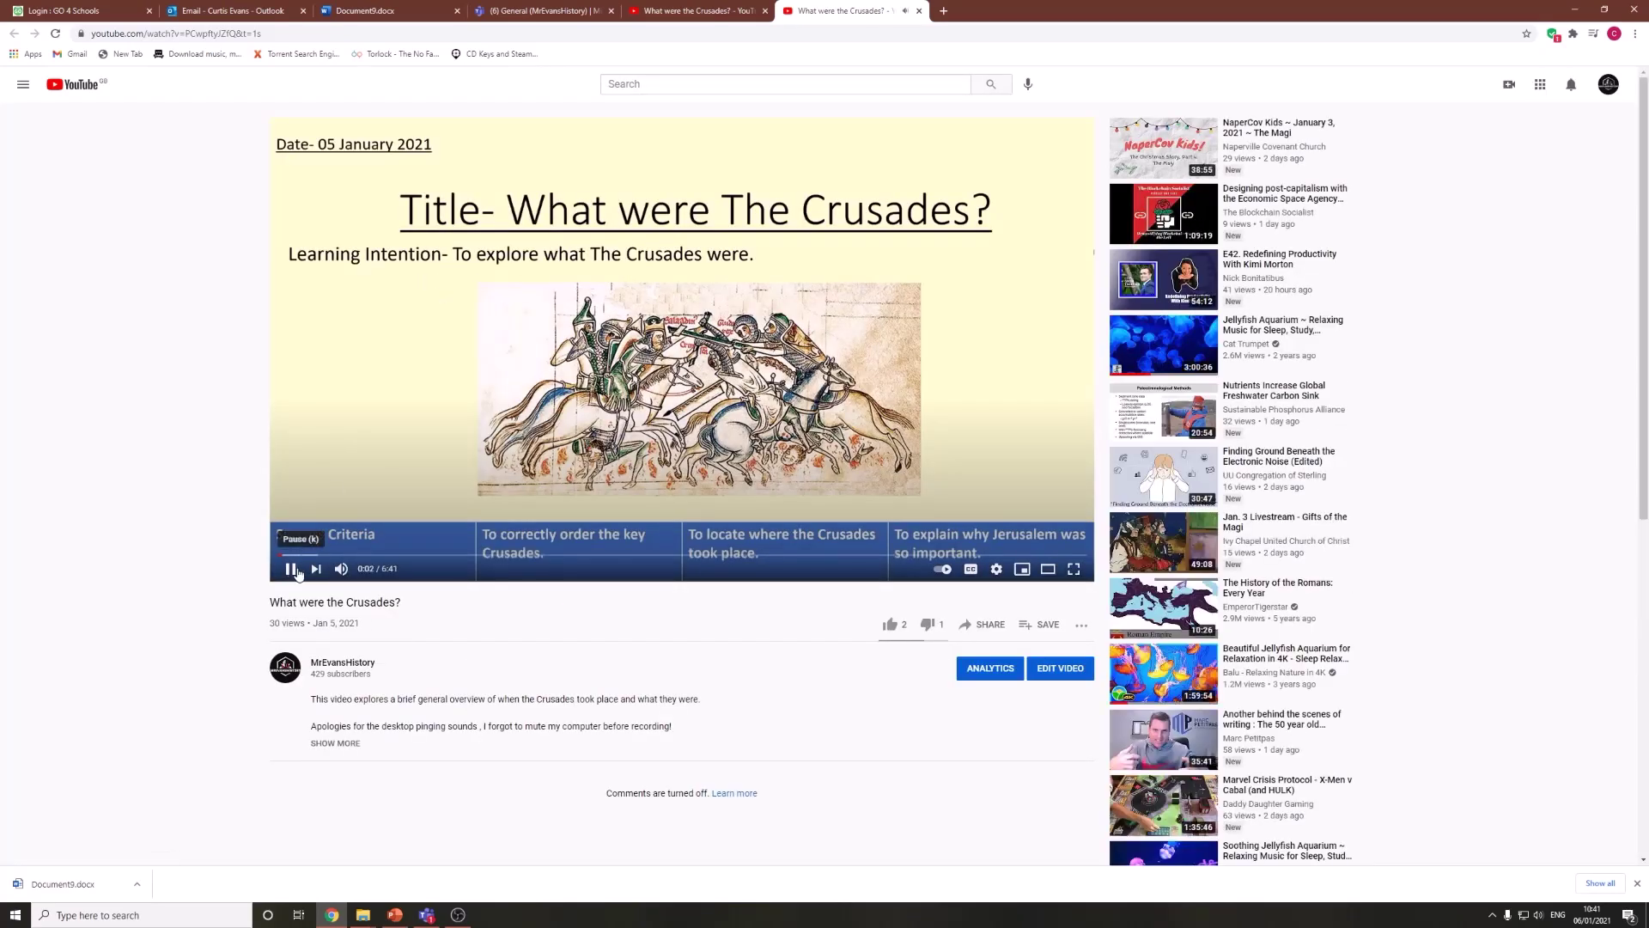
left_click(1575, 11)
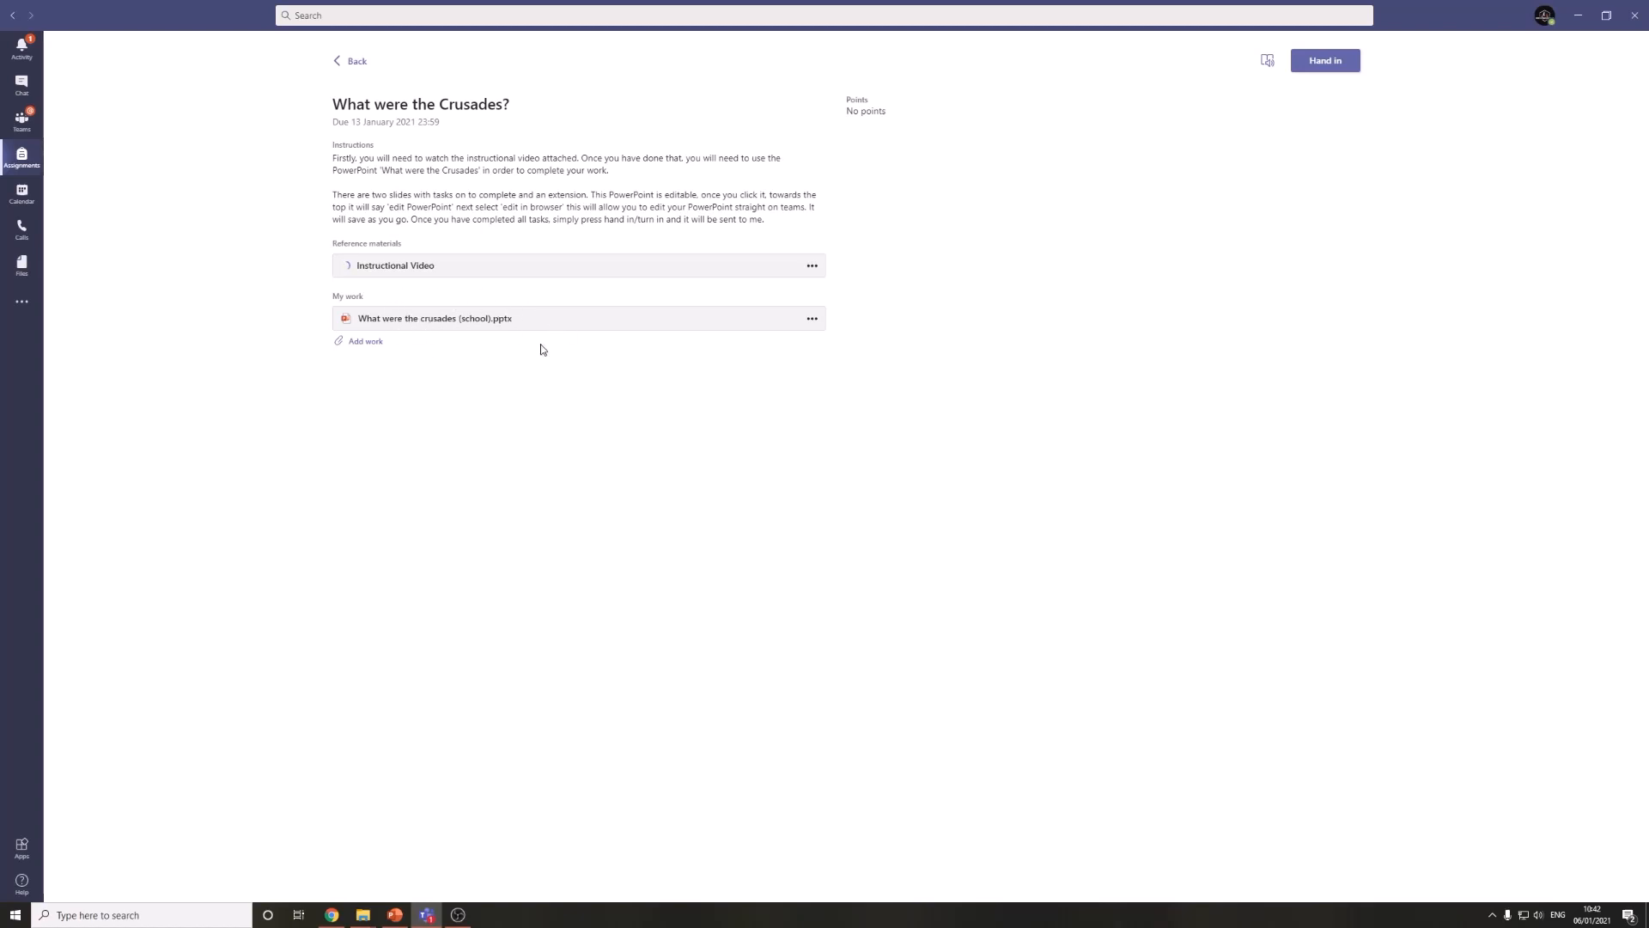
Open 'What were the Crusades (school).pptx' and page through its slides to the Task 2 questions
left_click(471, 326)
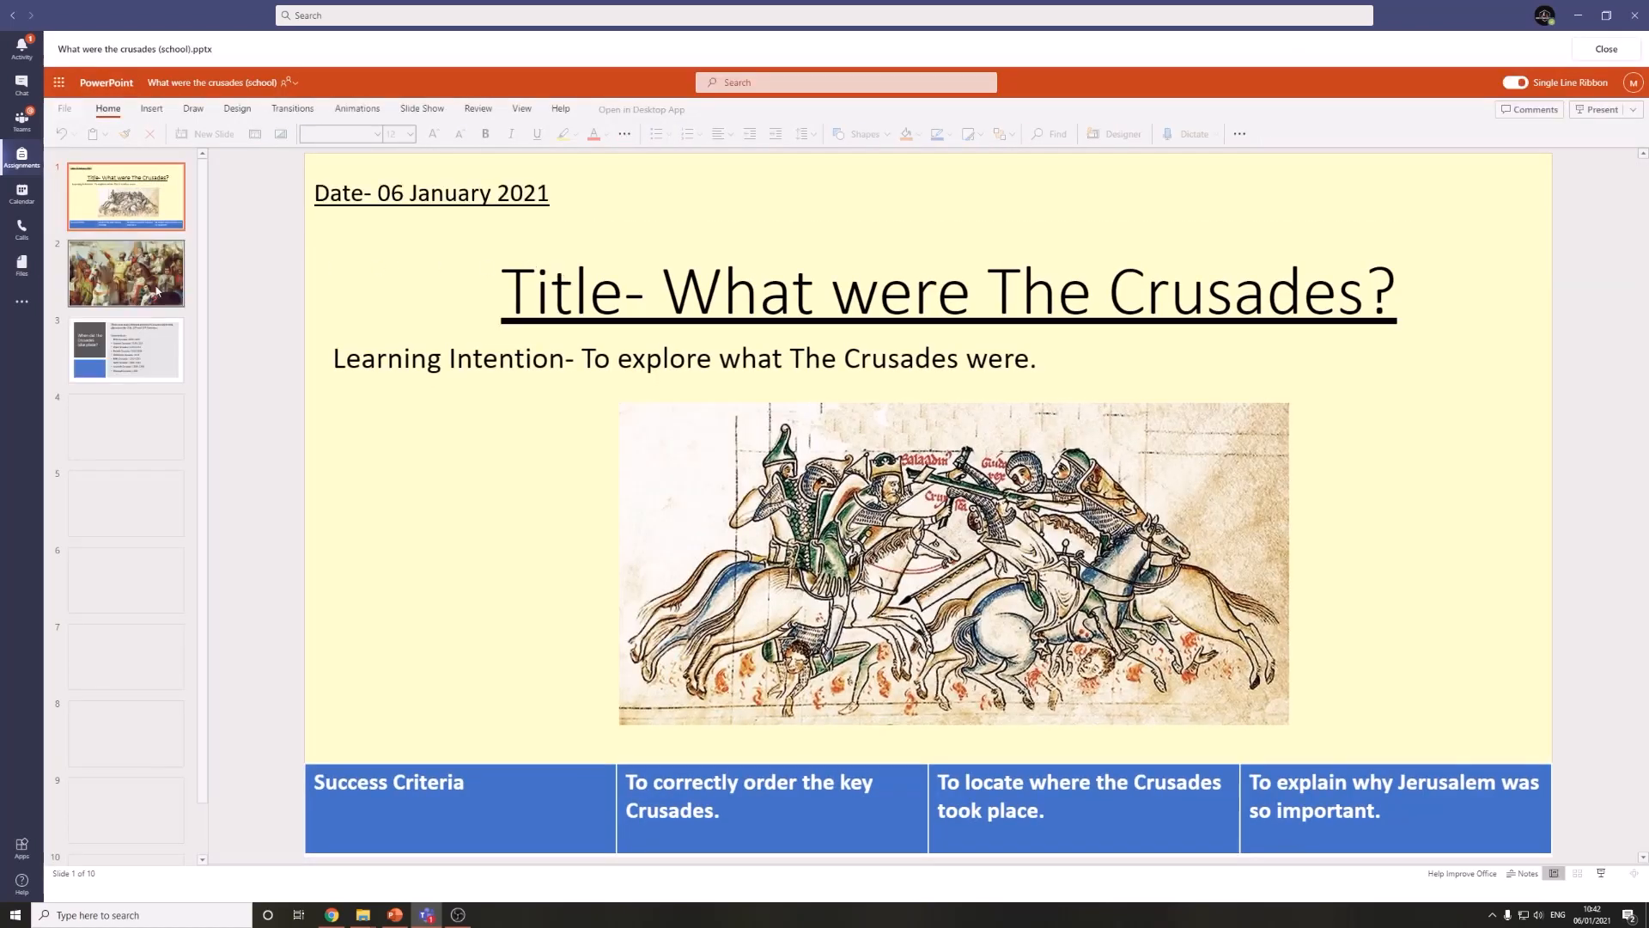
left_click(143, 345)
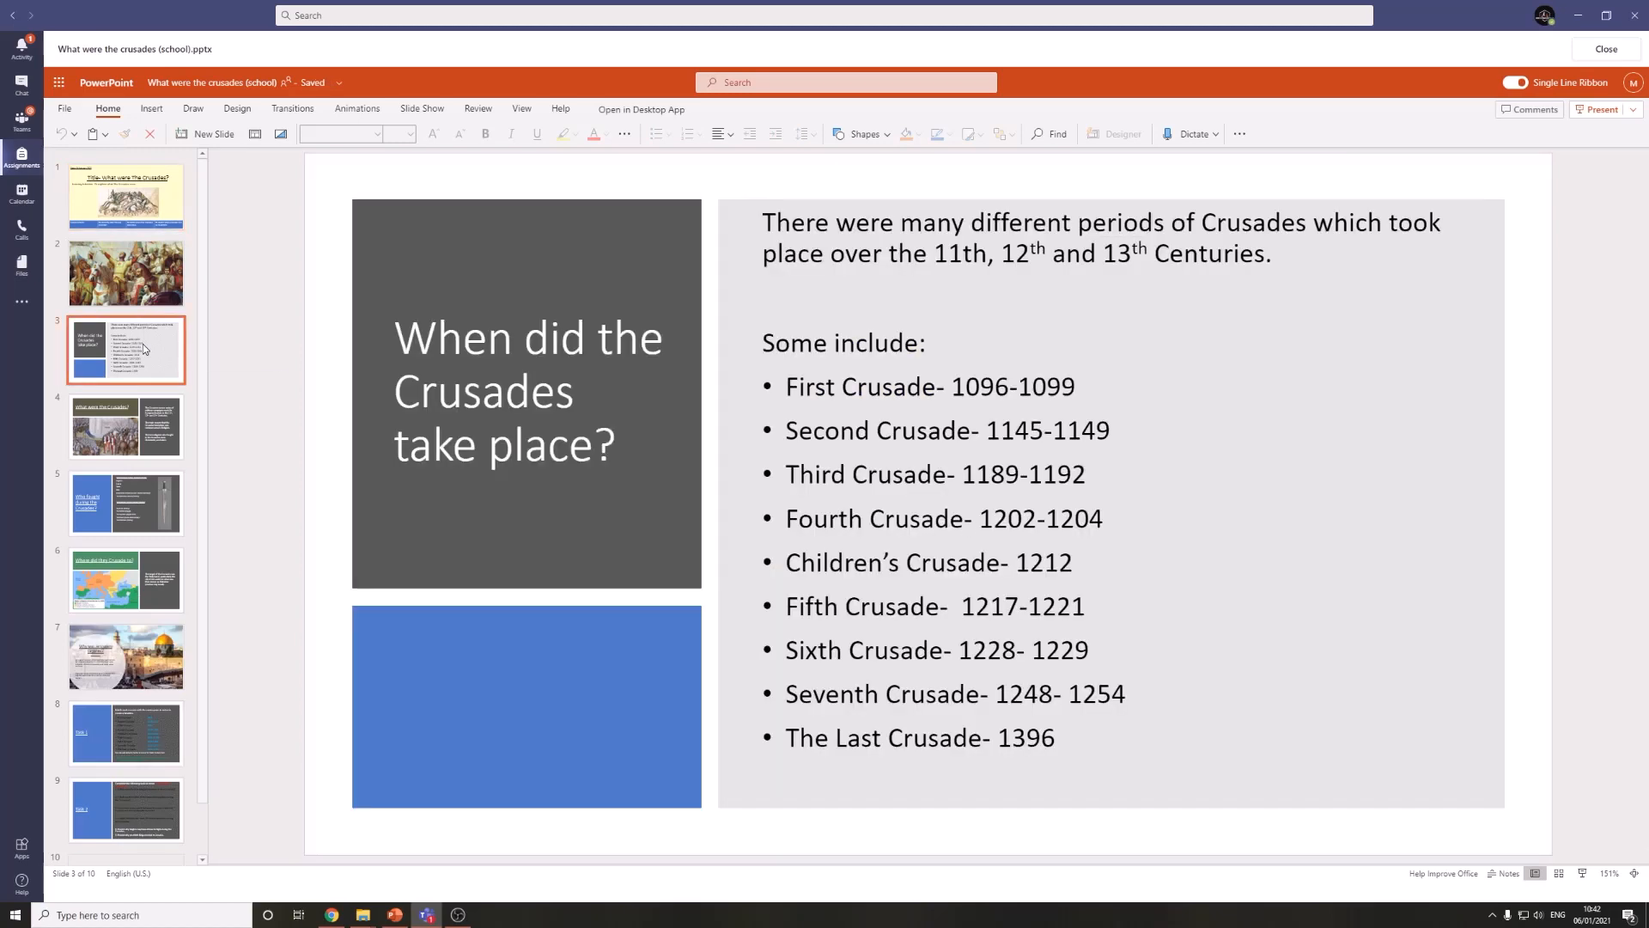
left_click(126, 426)
left_click(164, 501)
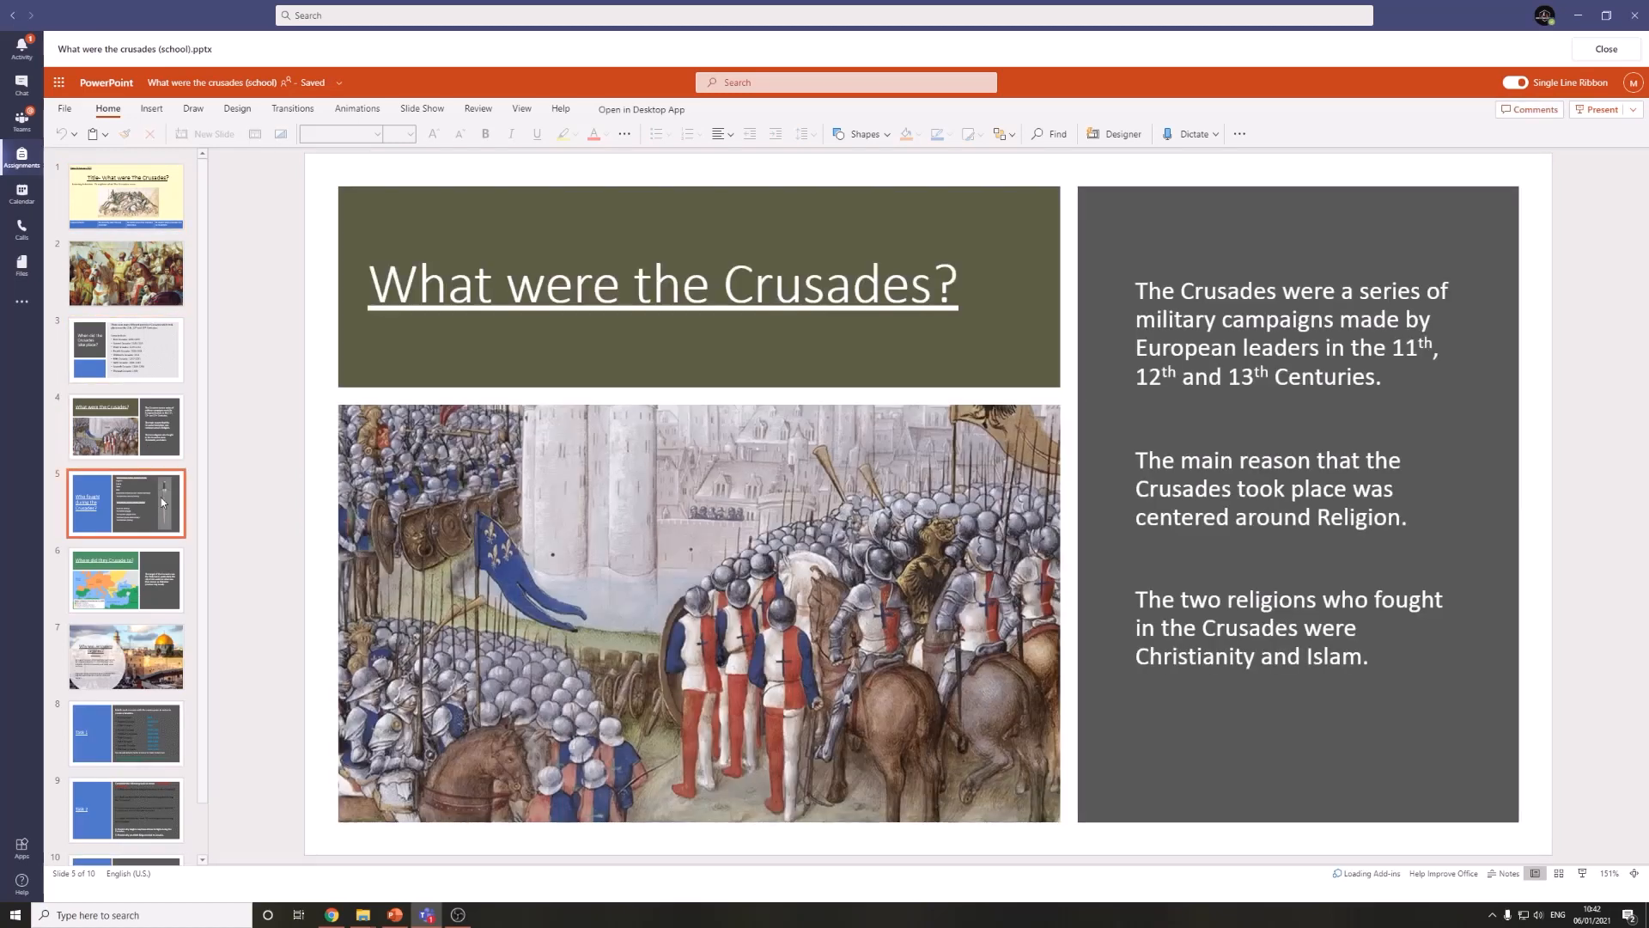
scroll(163, 501, "down", 1)
left_click(143, 677)
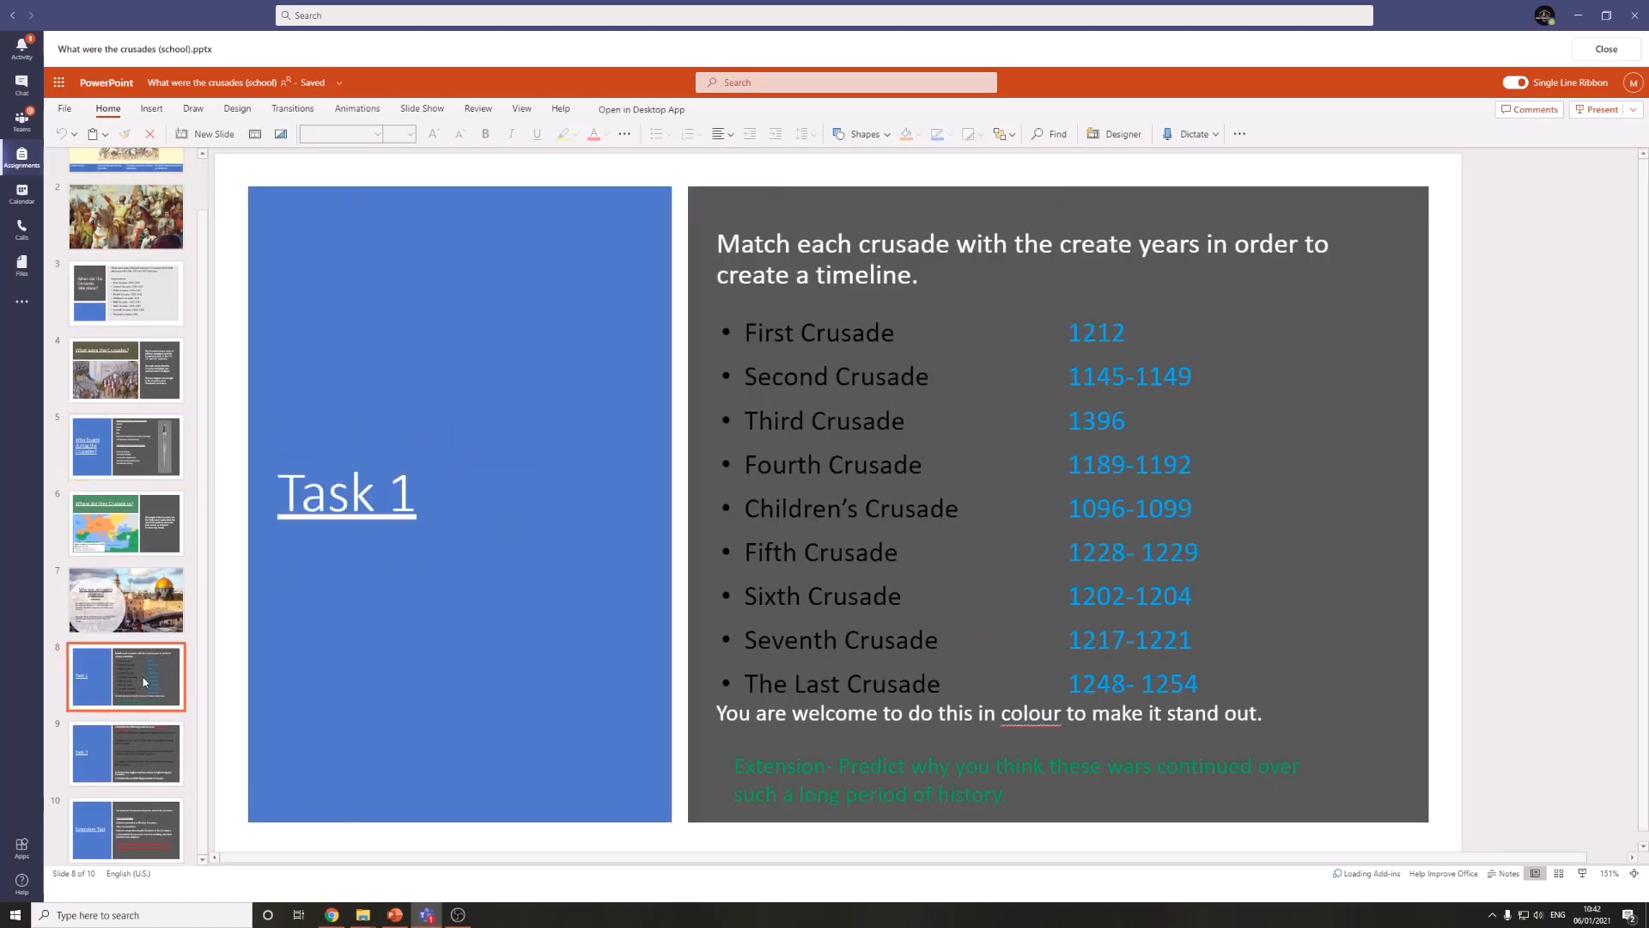
left_click(131, 773)
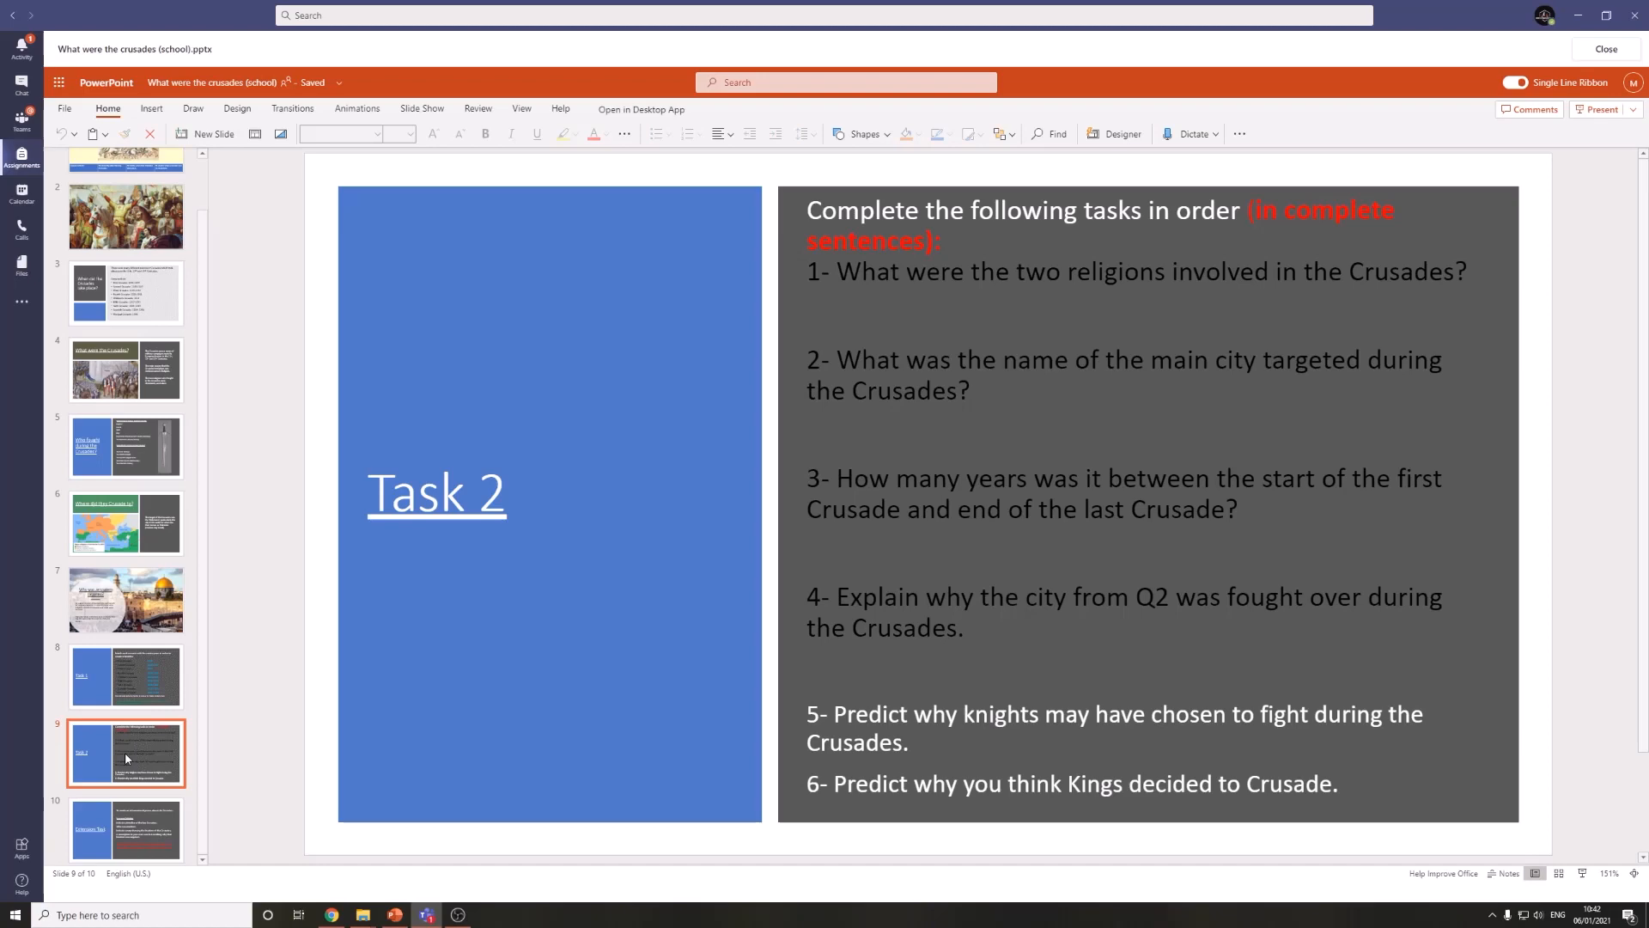
Insert a new Title and Content slide after the Task 2 slide
right_click(124, 751)
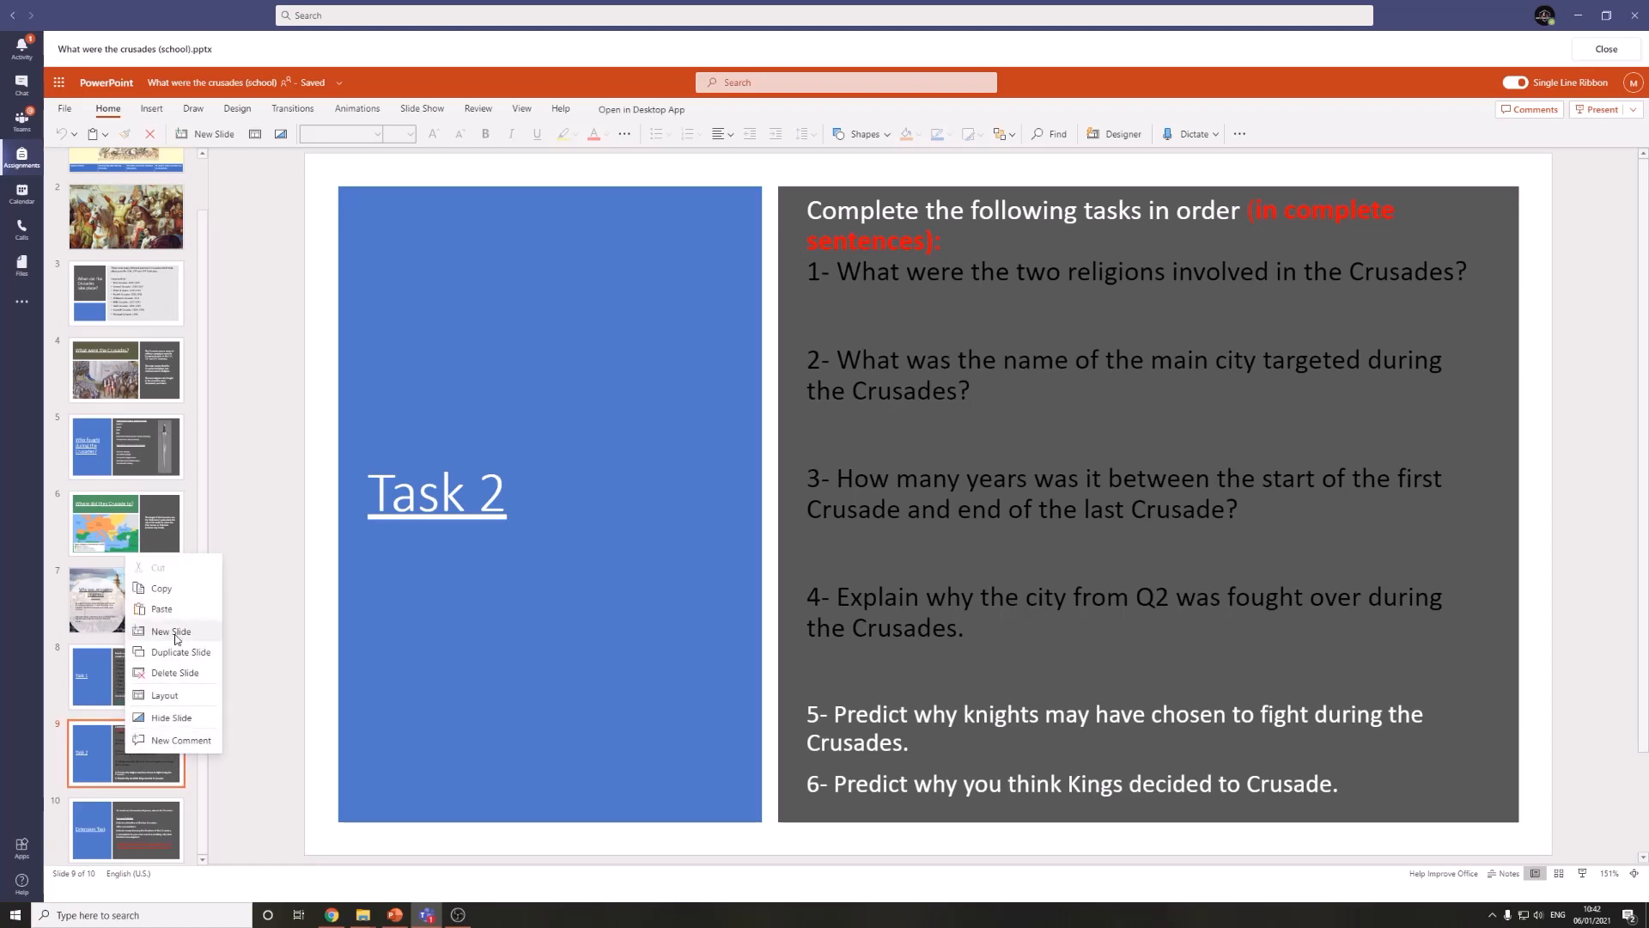
left_click(151, 109)
left_click(94, 134)
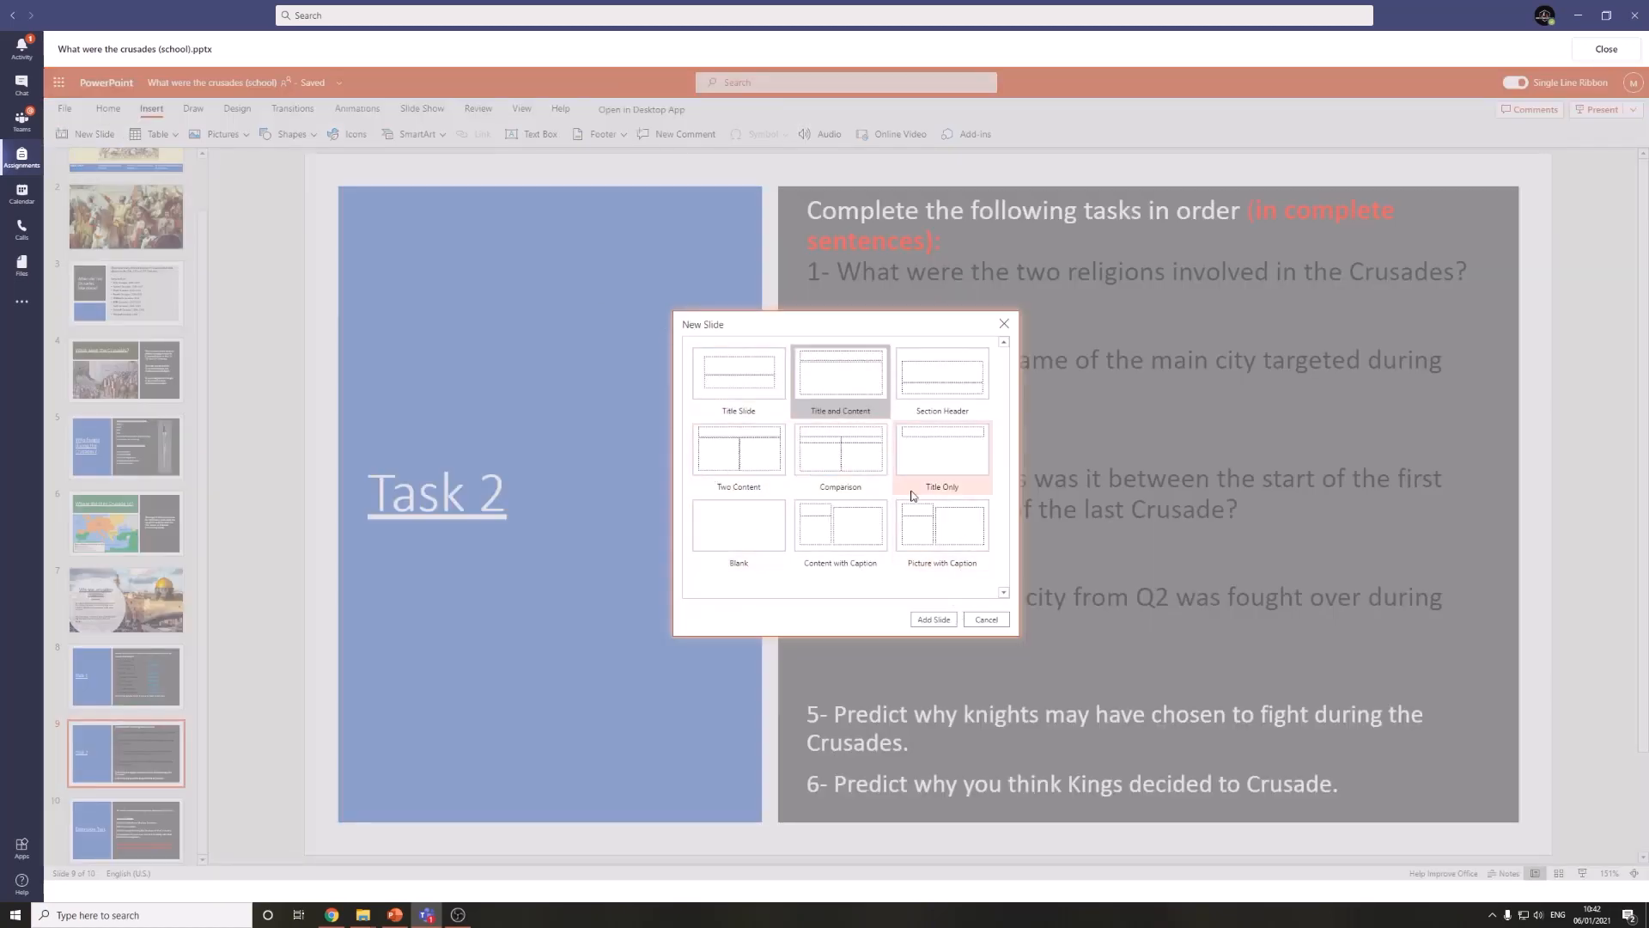
left_click(934, 620)
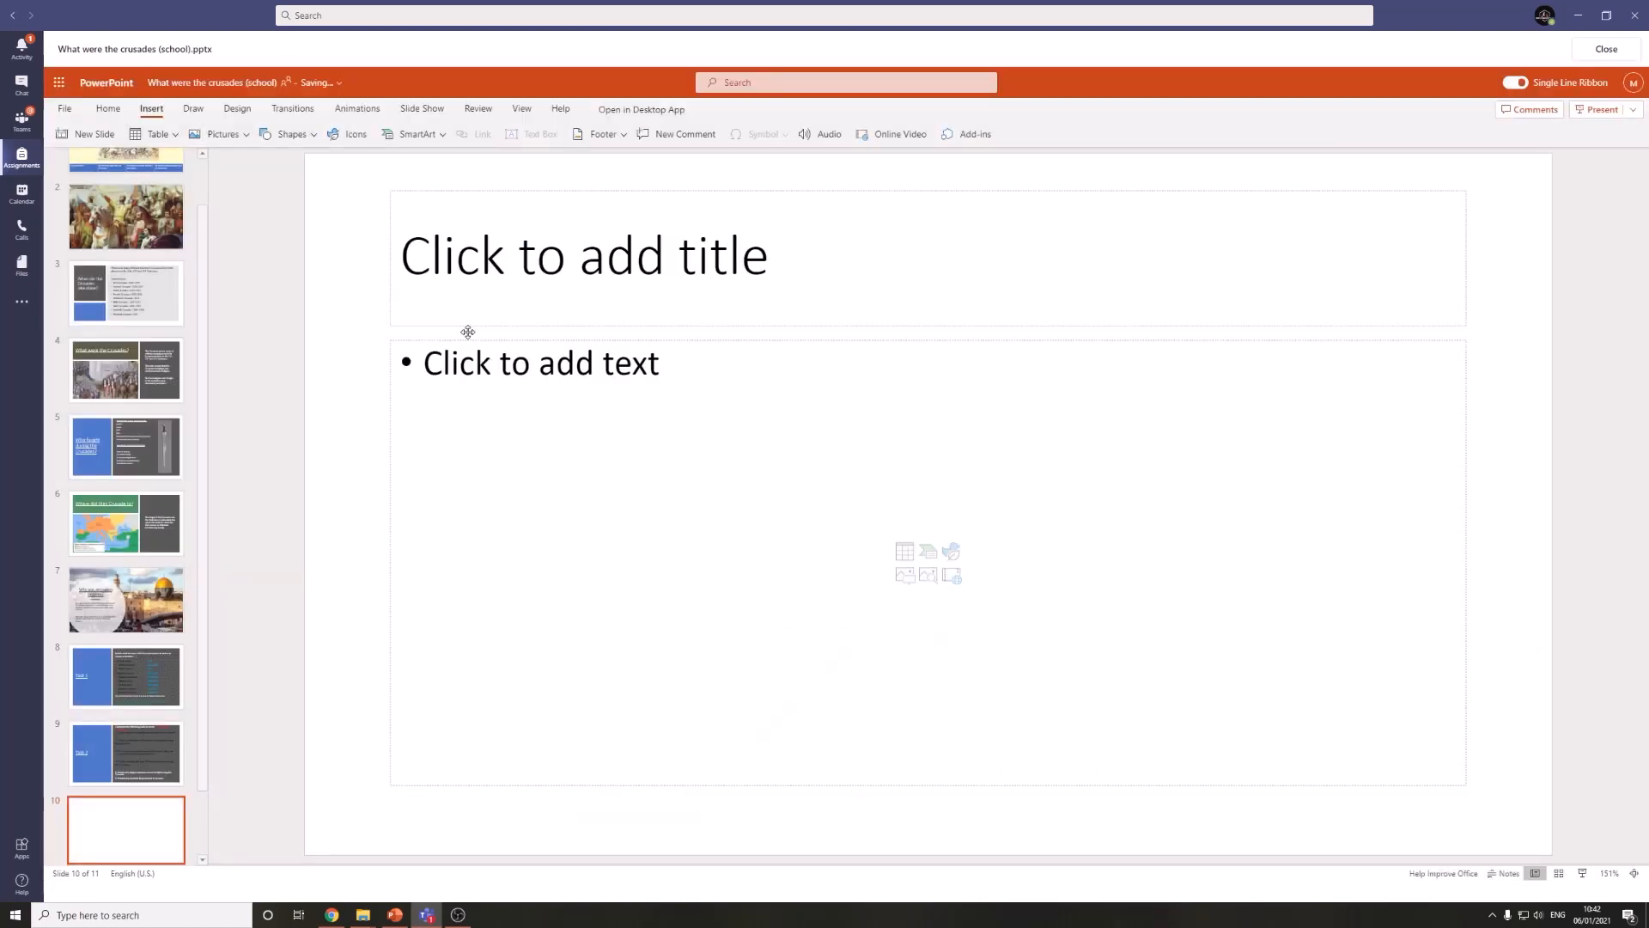
Title the new slide 'I am answering the question!' and finish editing so it saves
left_click(469, 271)
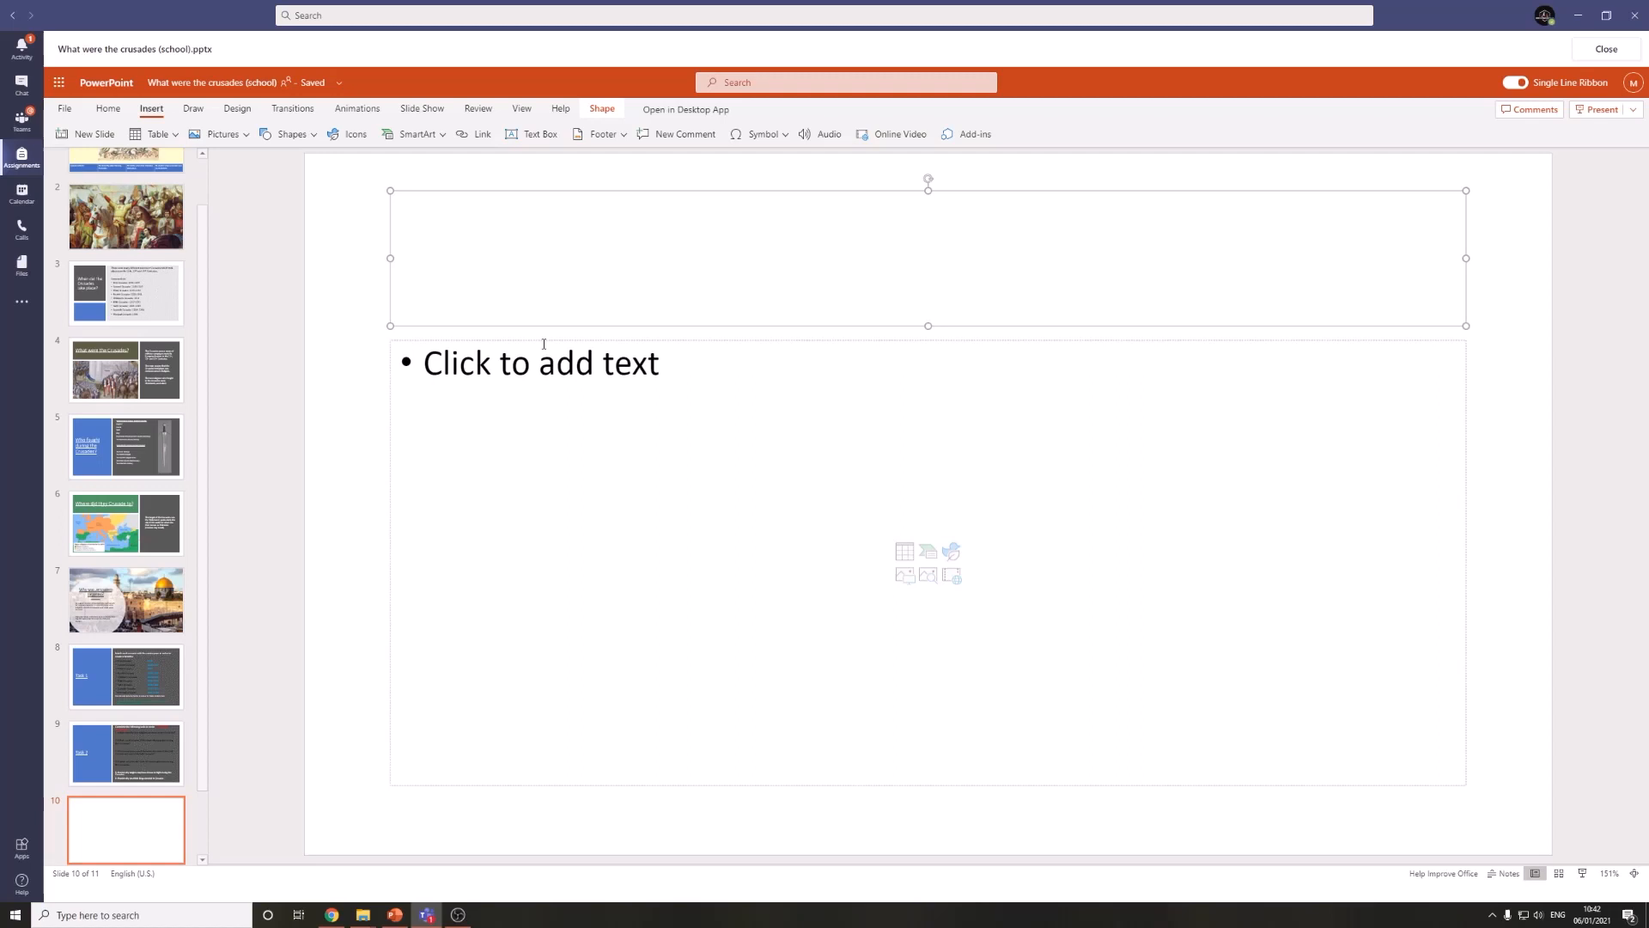
type("I am answering ")
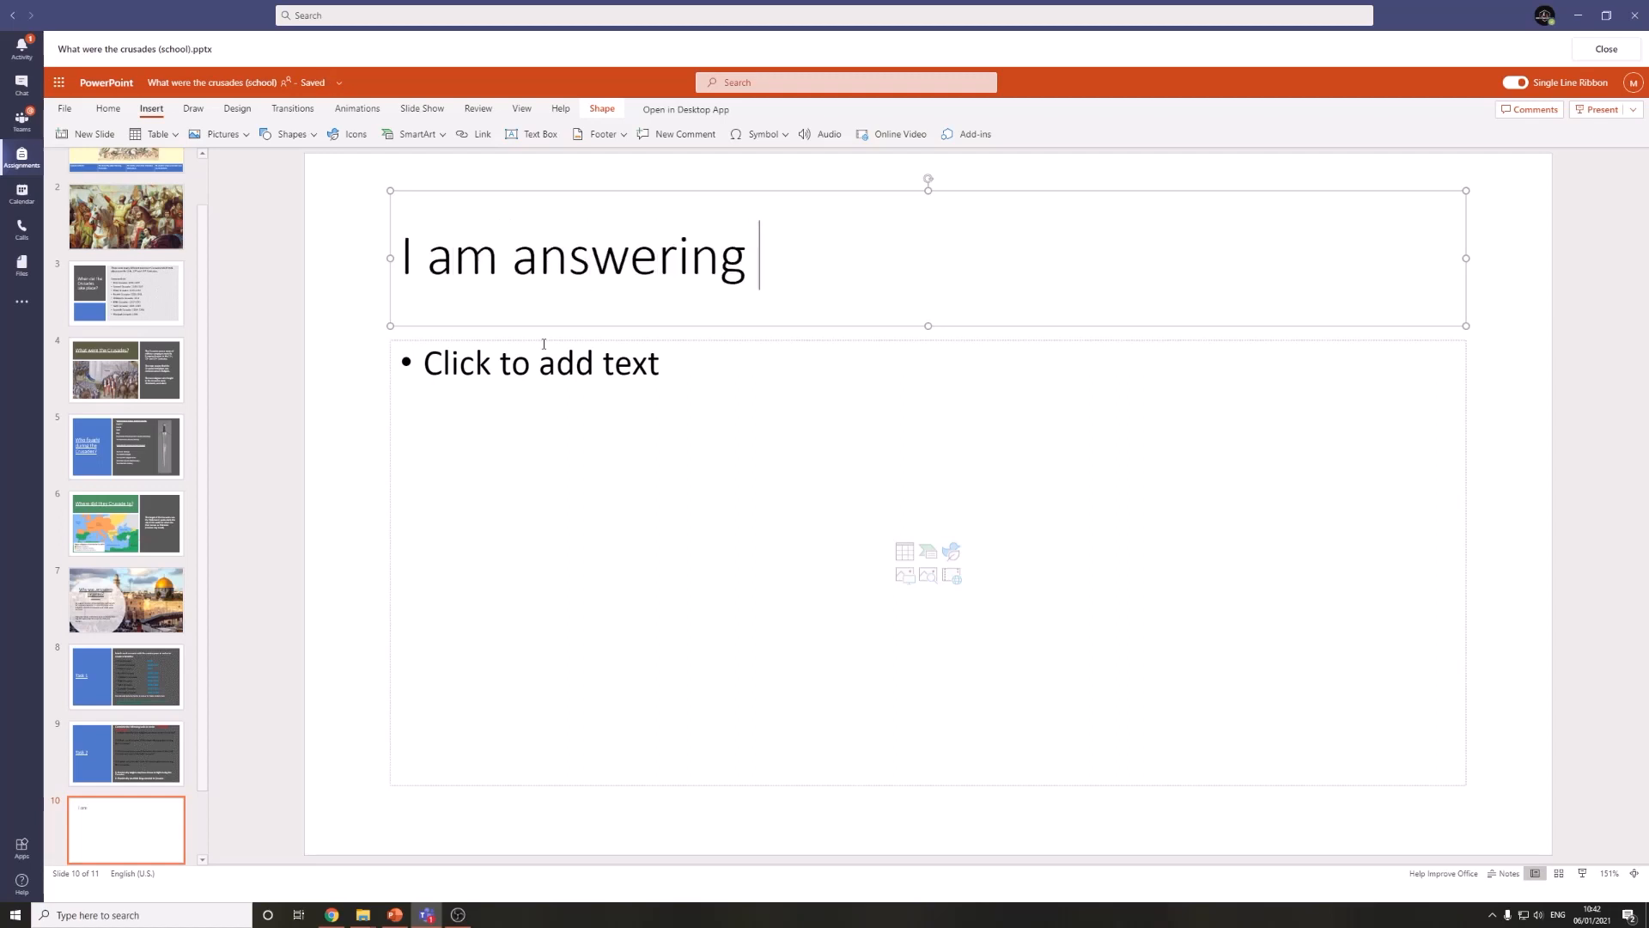
type("m")
key("BackSpace")
type("the quest")
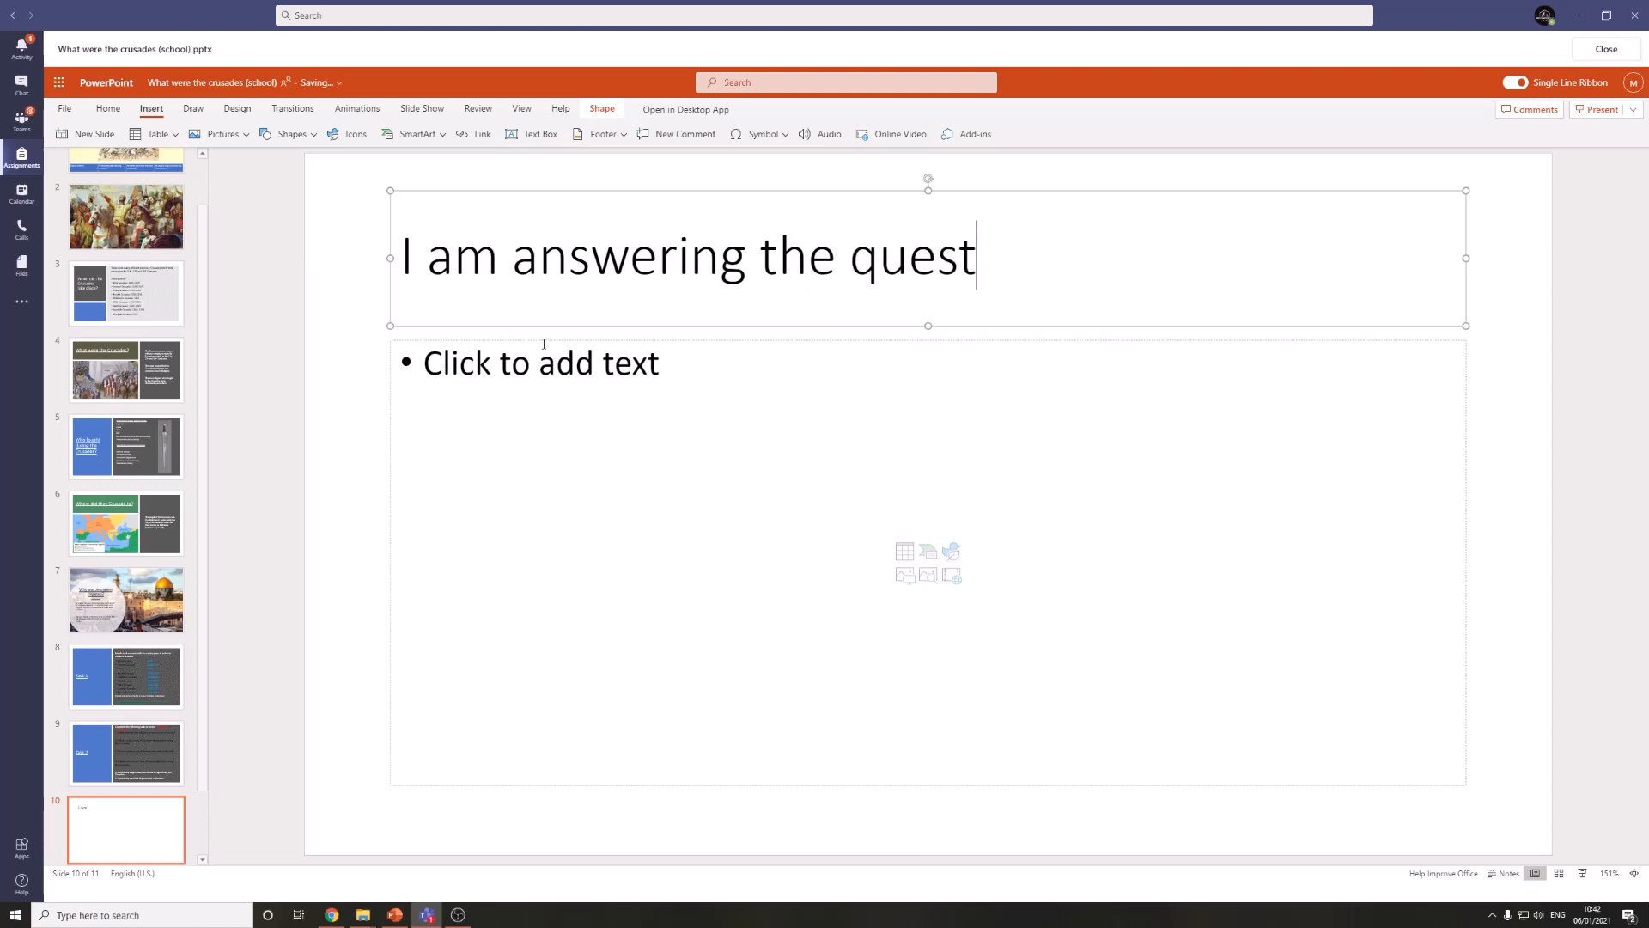
type("ion!")
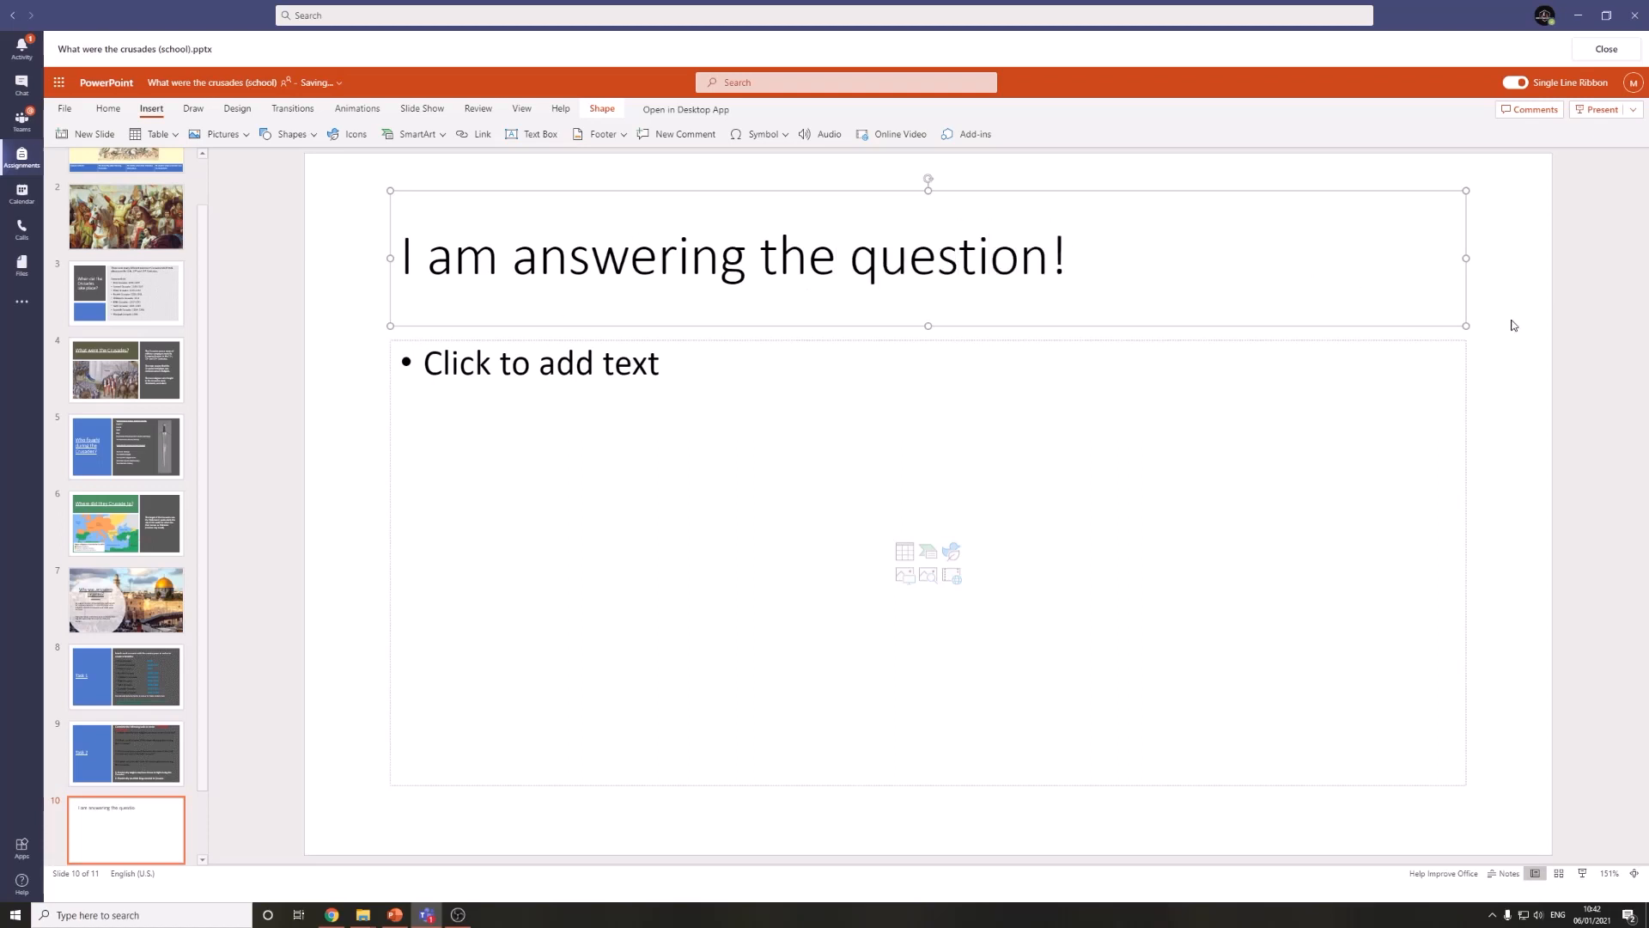
left_click(1514, 324)
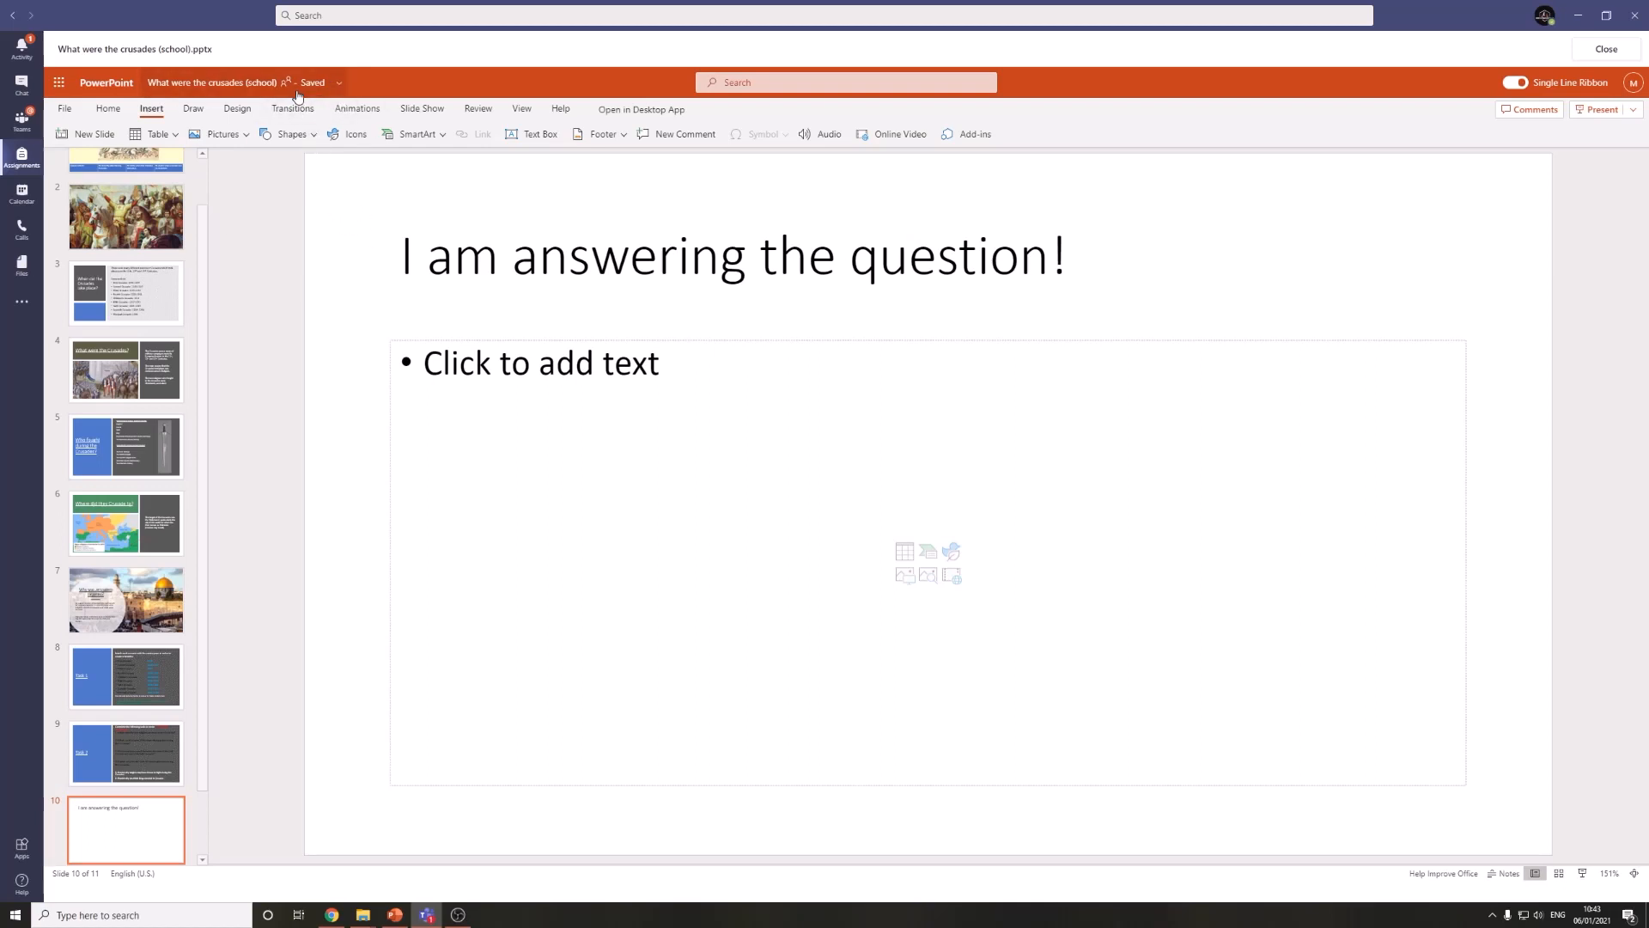
left_click(1605, 50)
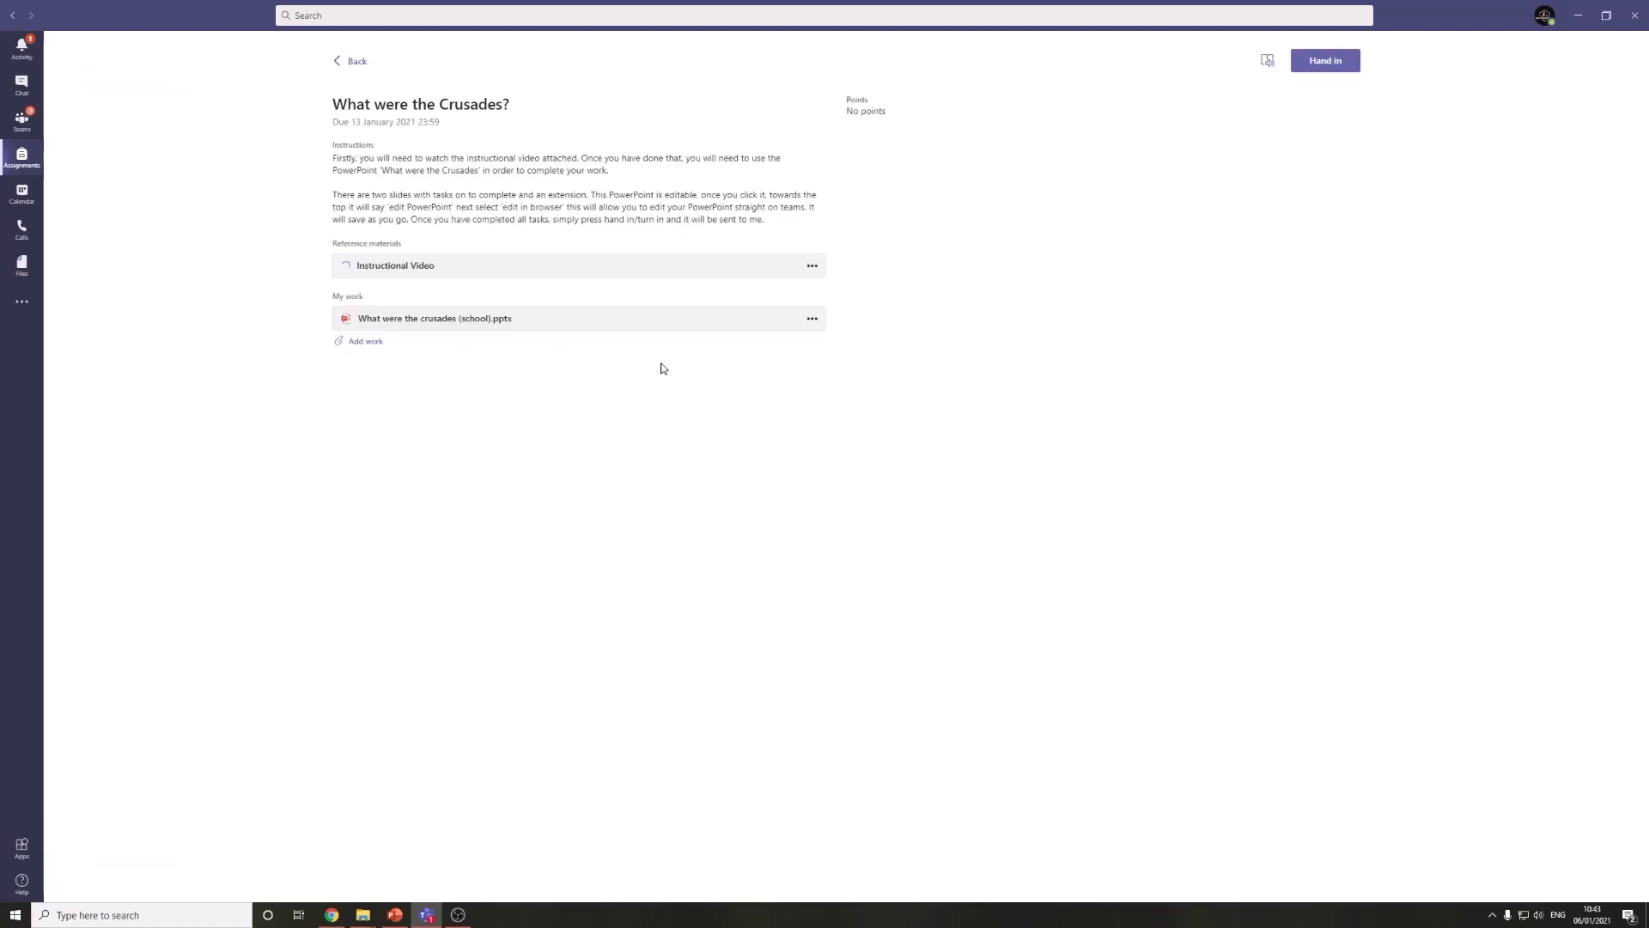
left_click(484, 318)
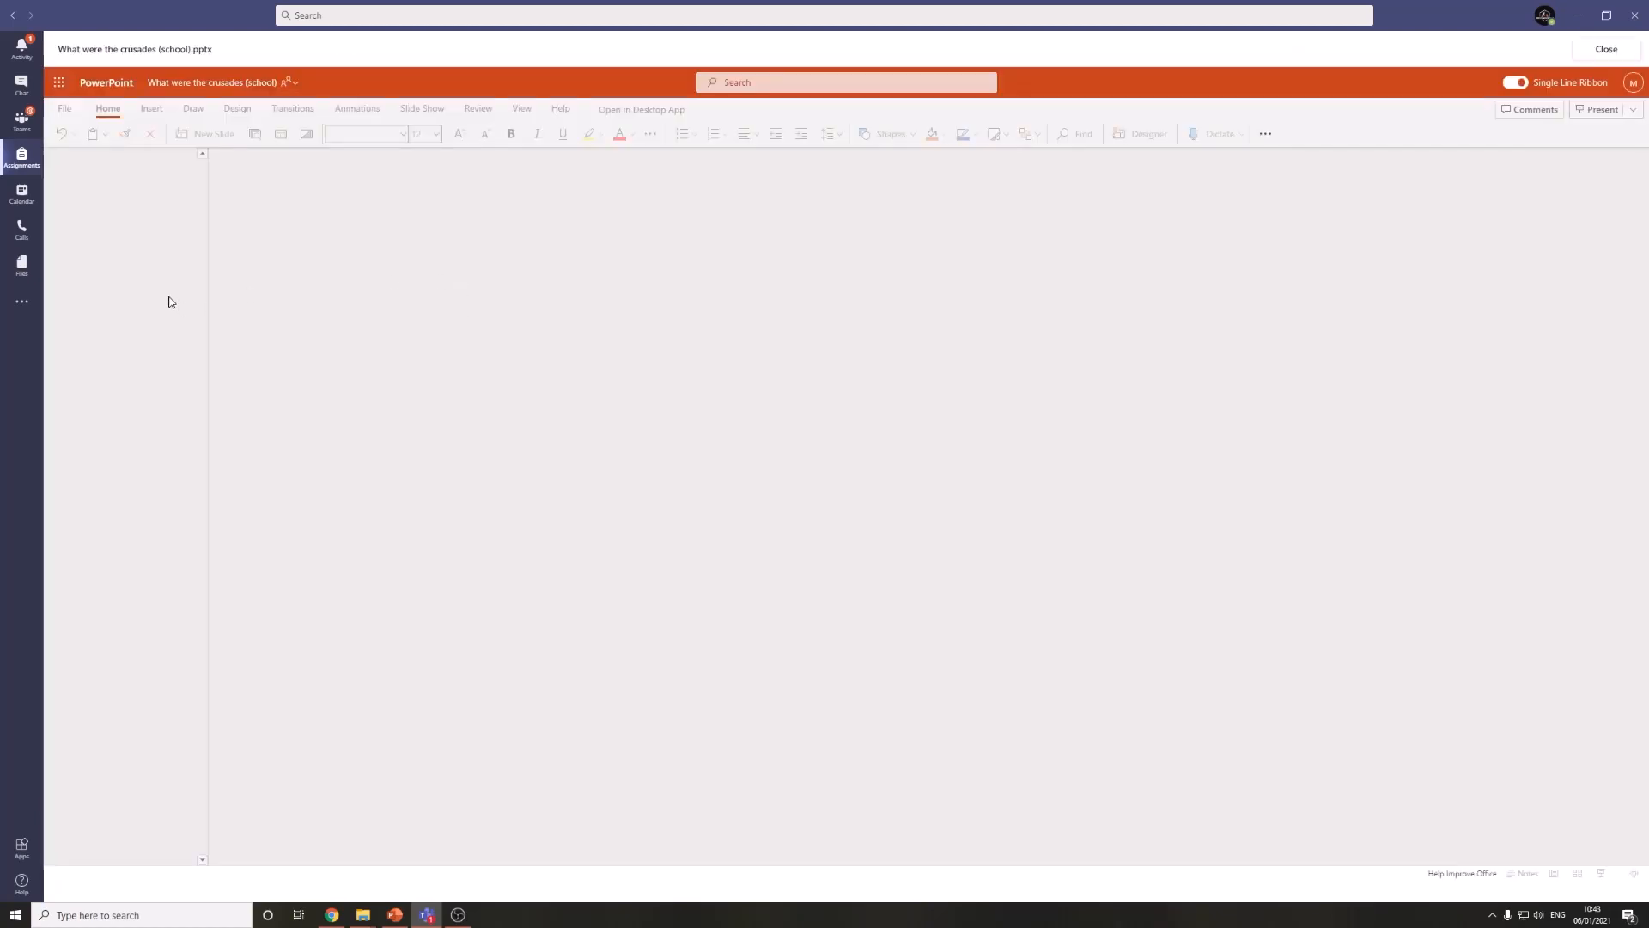
scroll(151, 390, "down", 3)
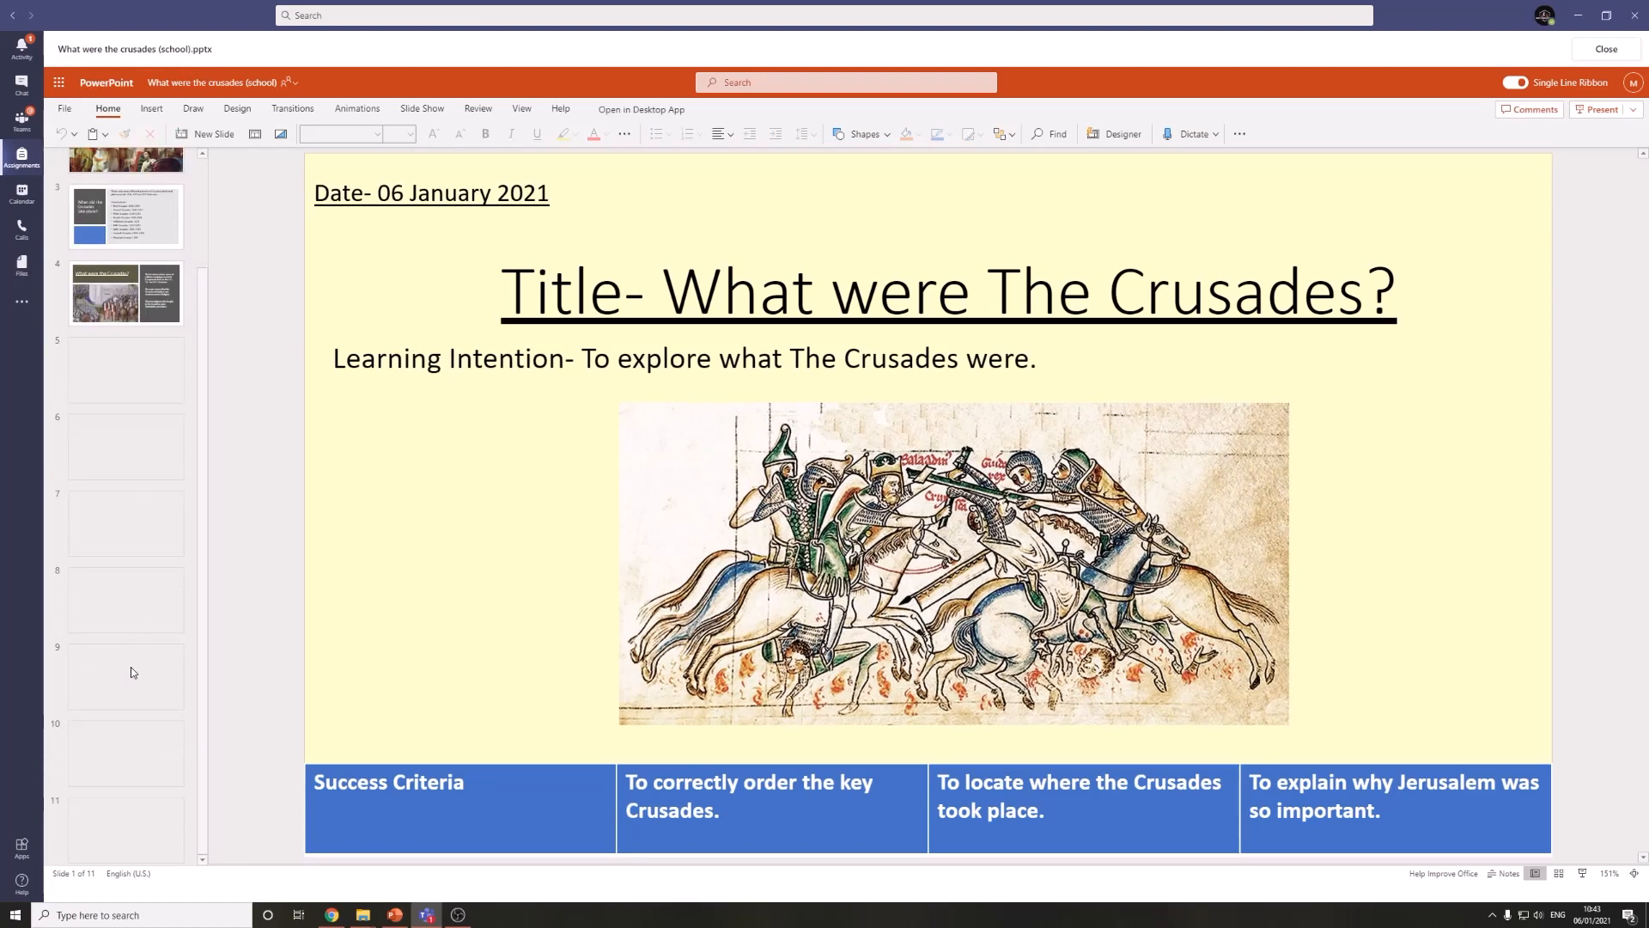
left_click(125, 752)
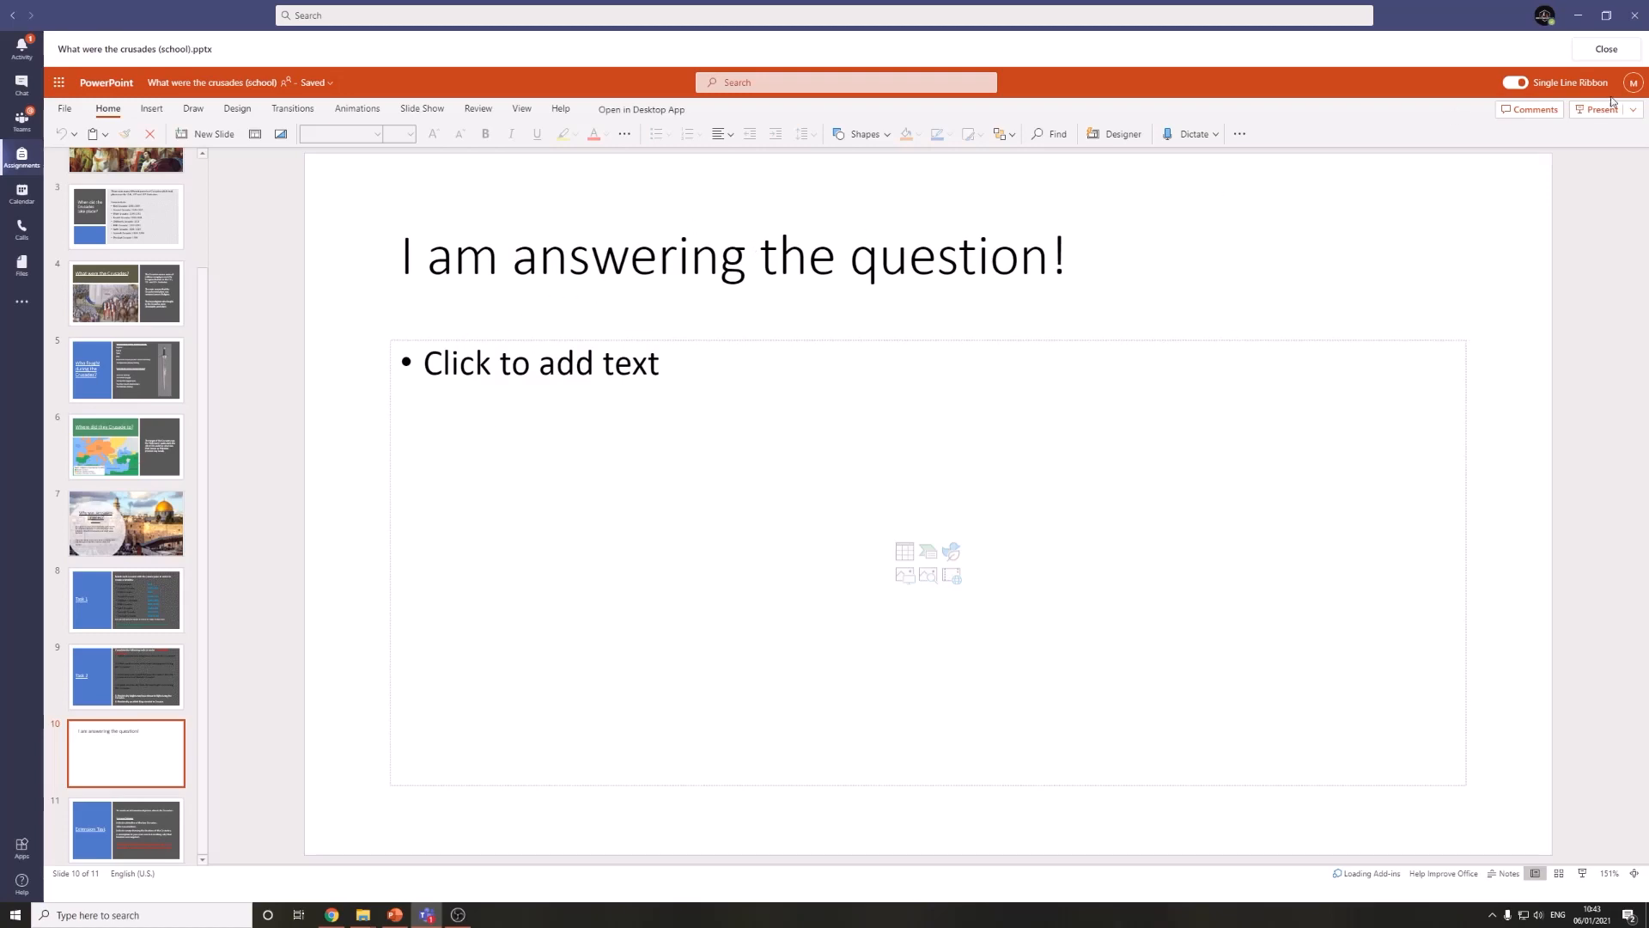
left_click(1608, 49)
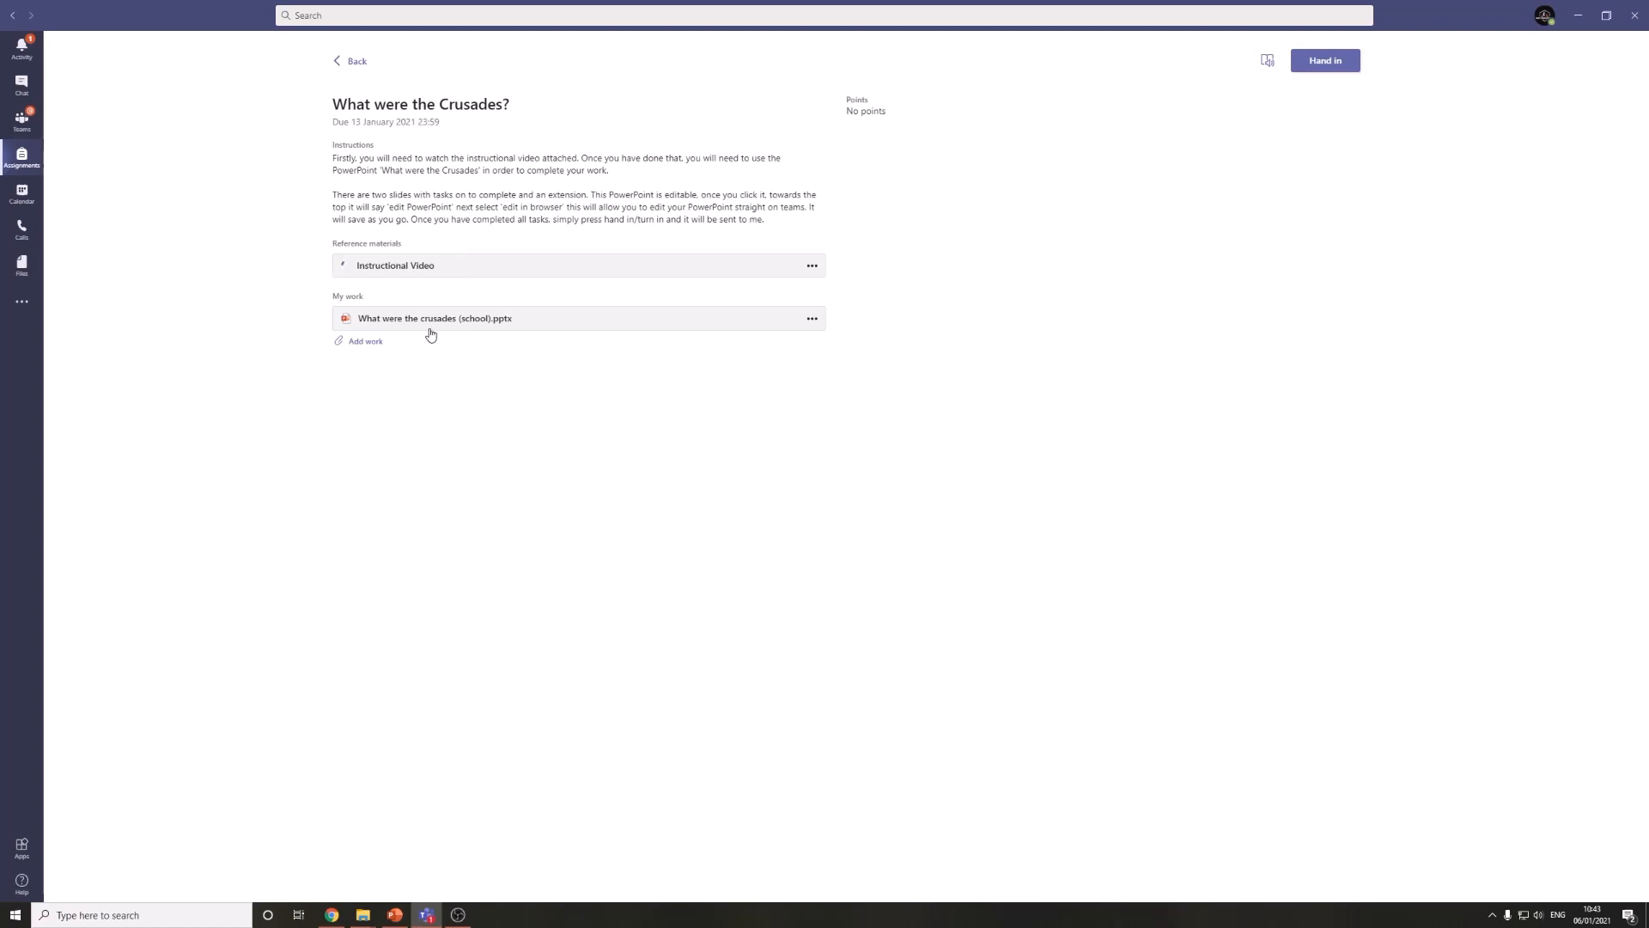
Upload Cheddar Man.jpg from Pictures via Add work so it sits under My work
left_click(366, 344)
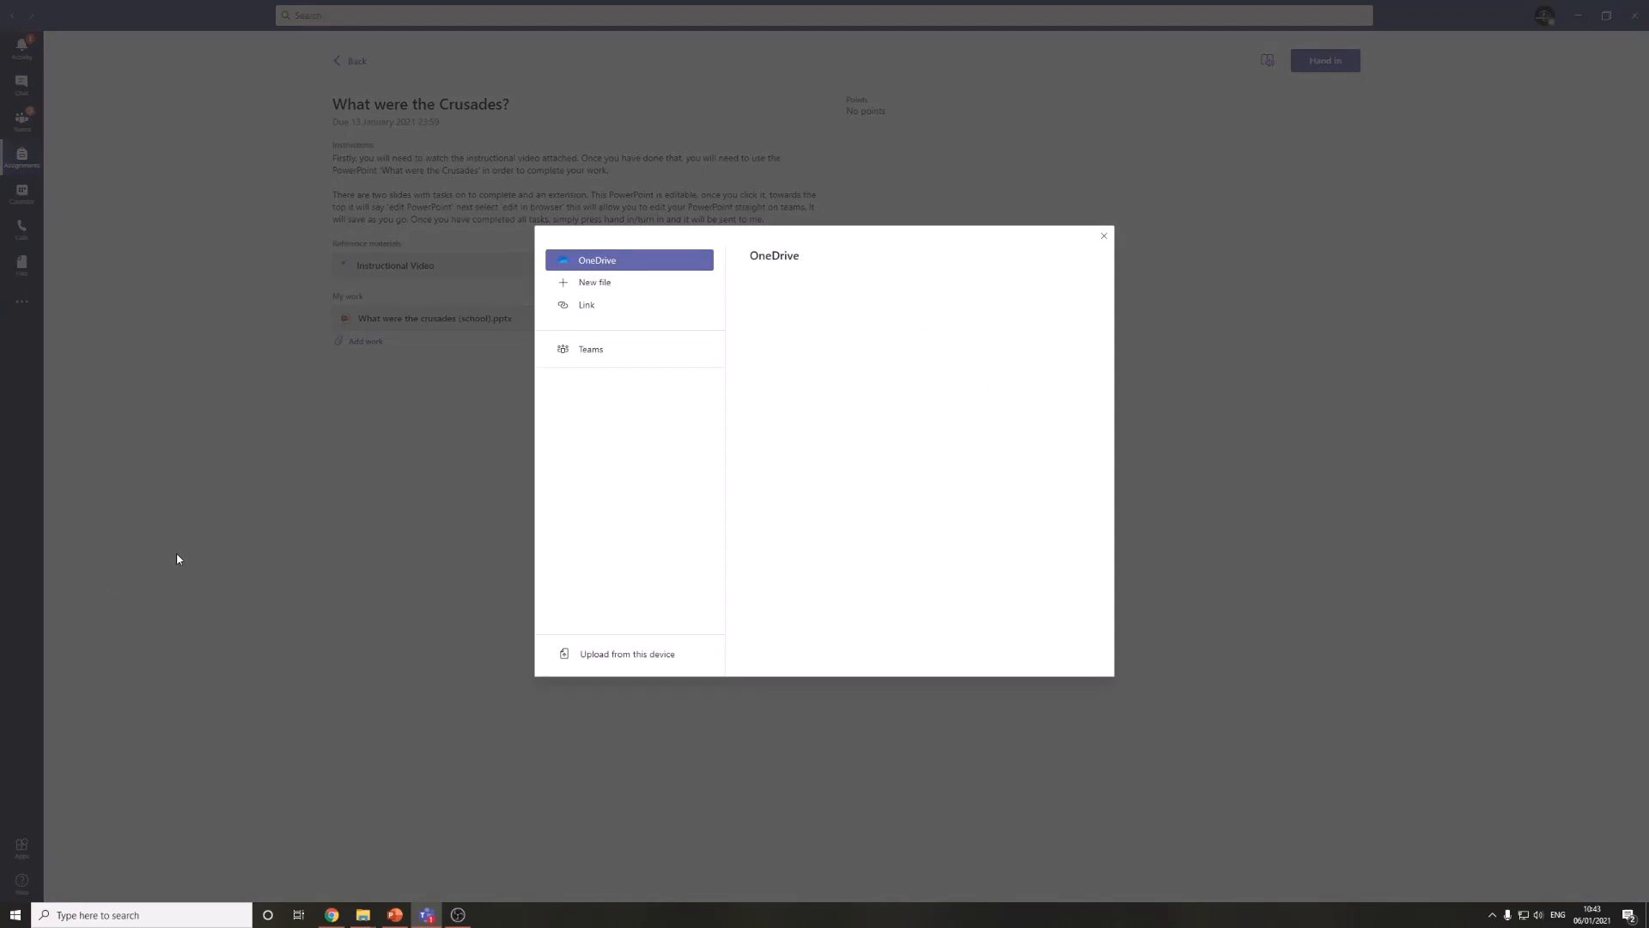
left_click(648, 660)
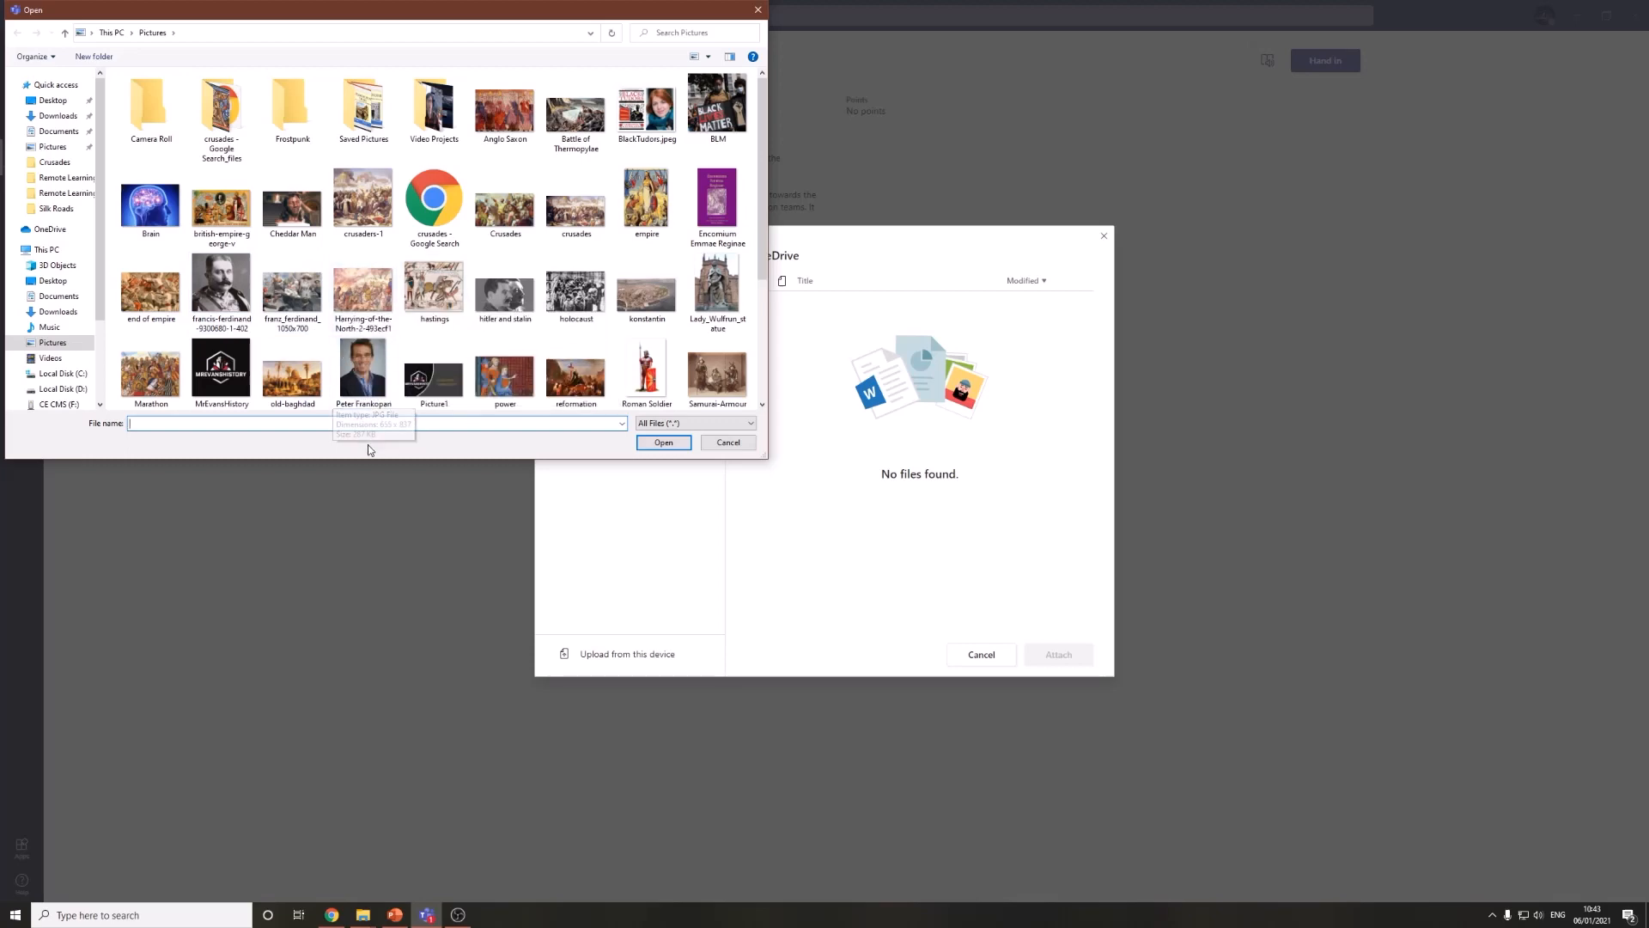
left_click(311, 234)
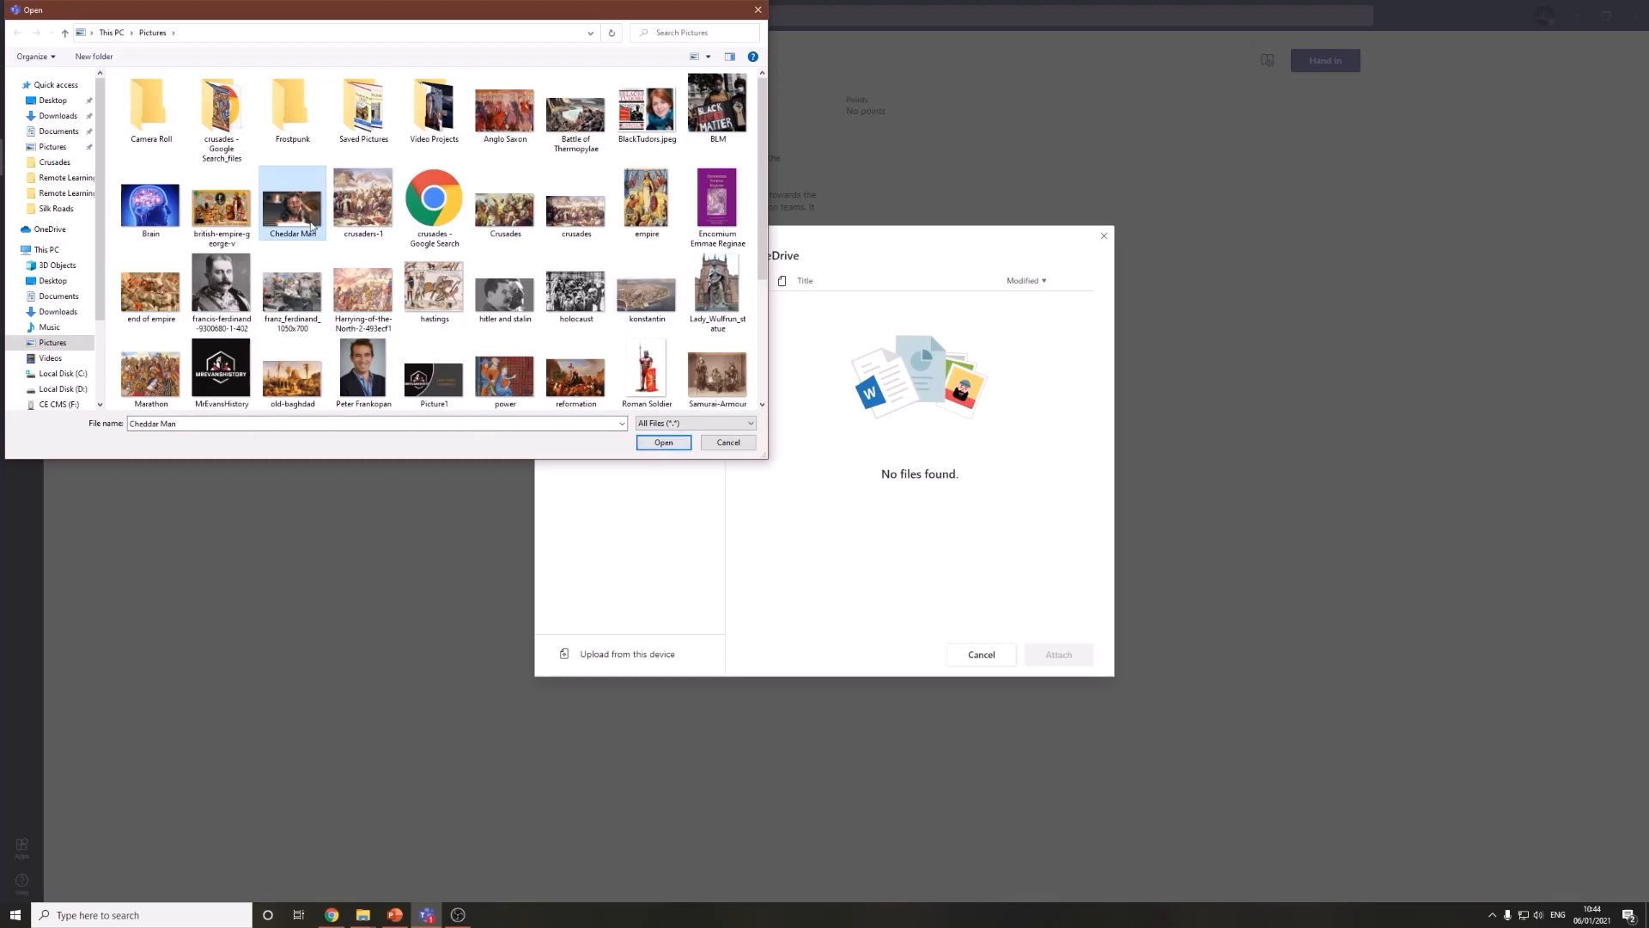
left_click(663, 444)
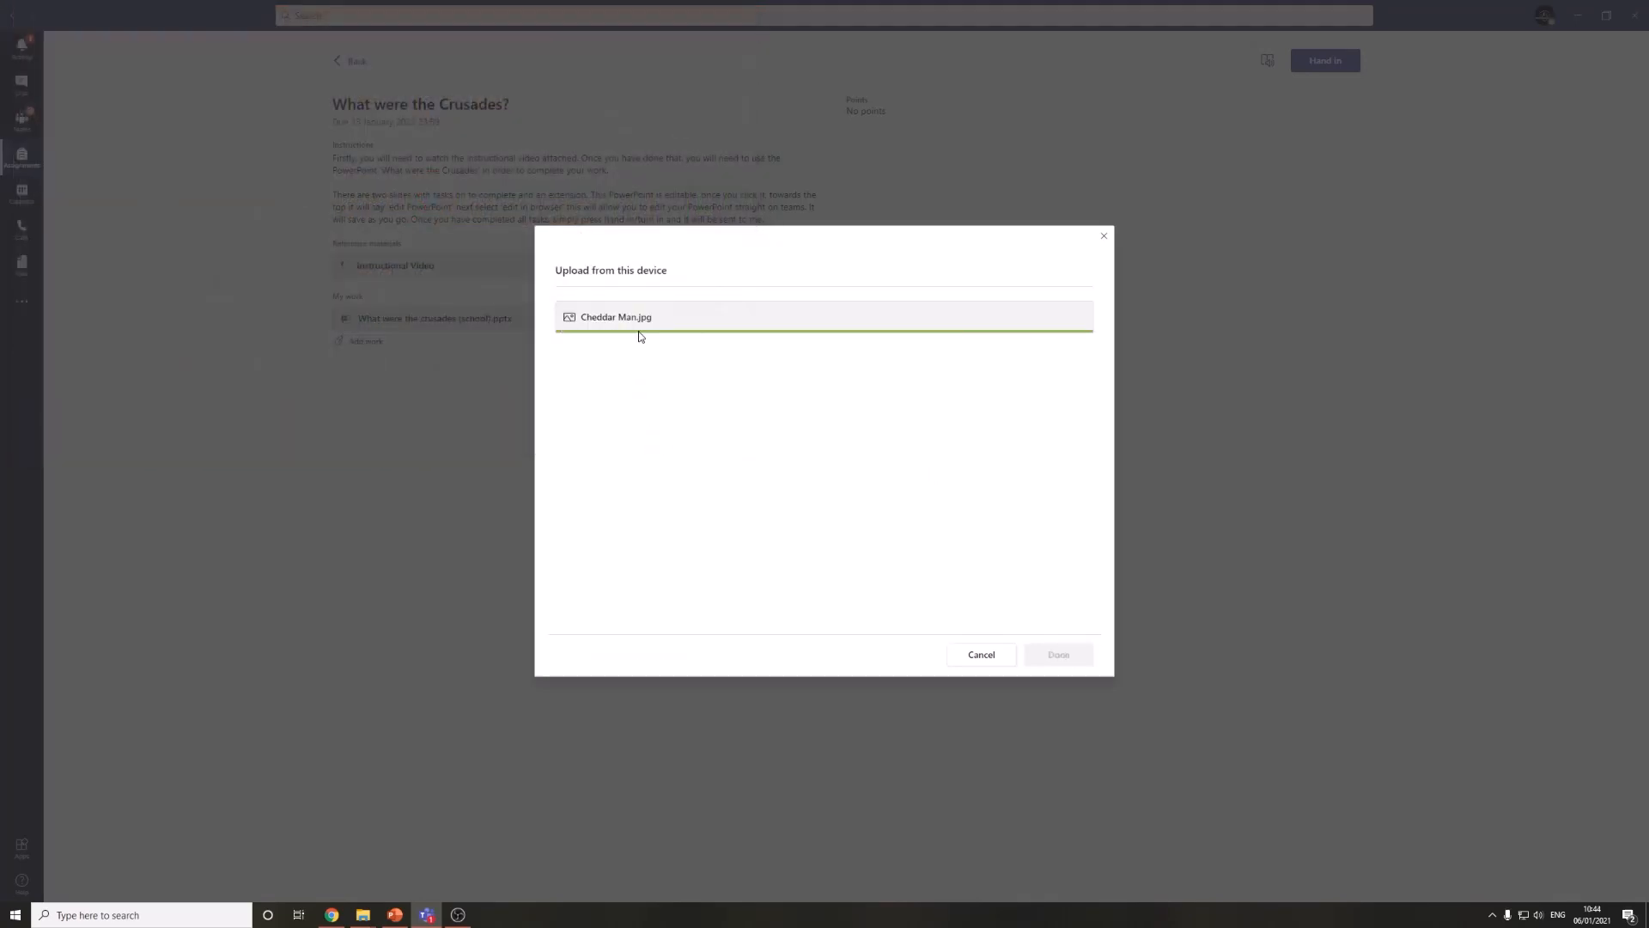
left_click(1057, 654)
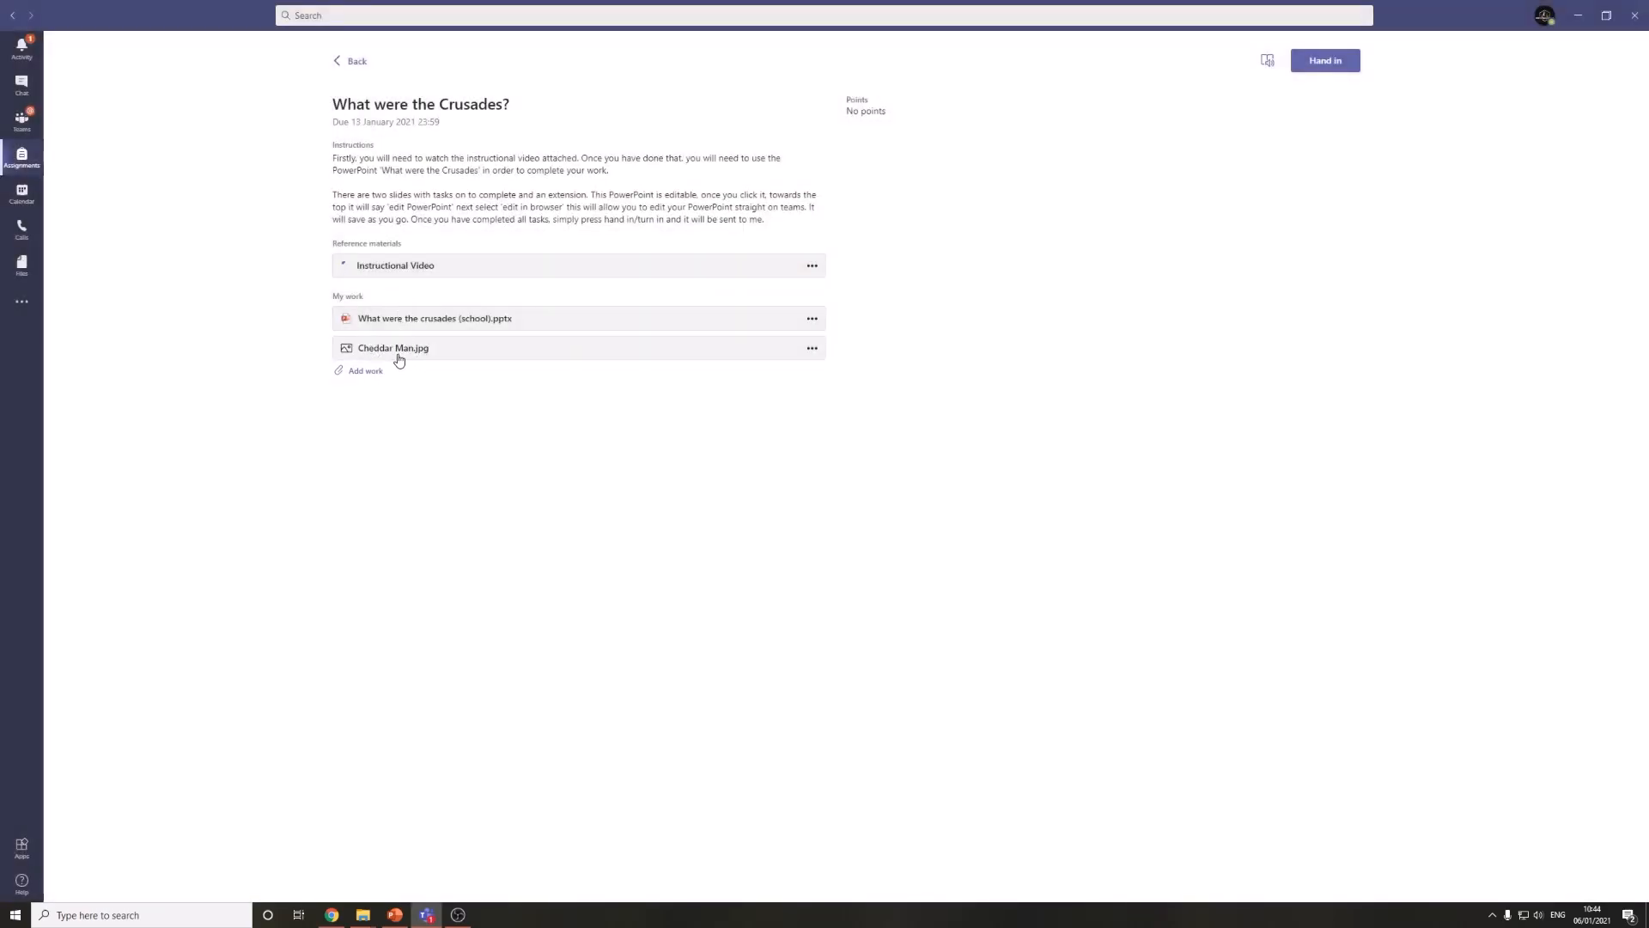
Hand in the Crusades assignment with both attachments
left_click(1324, 62)
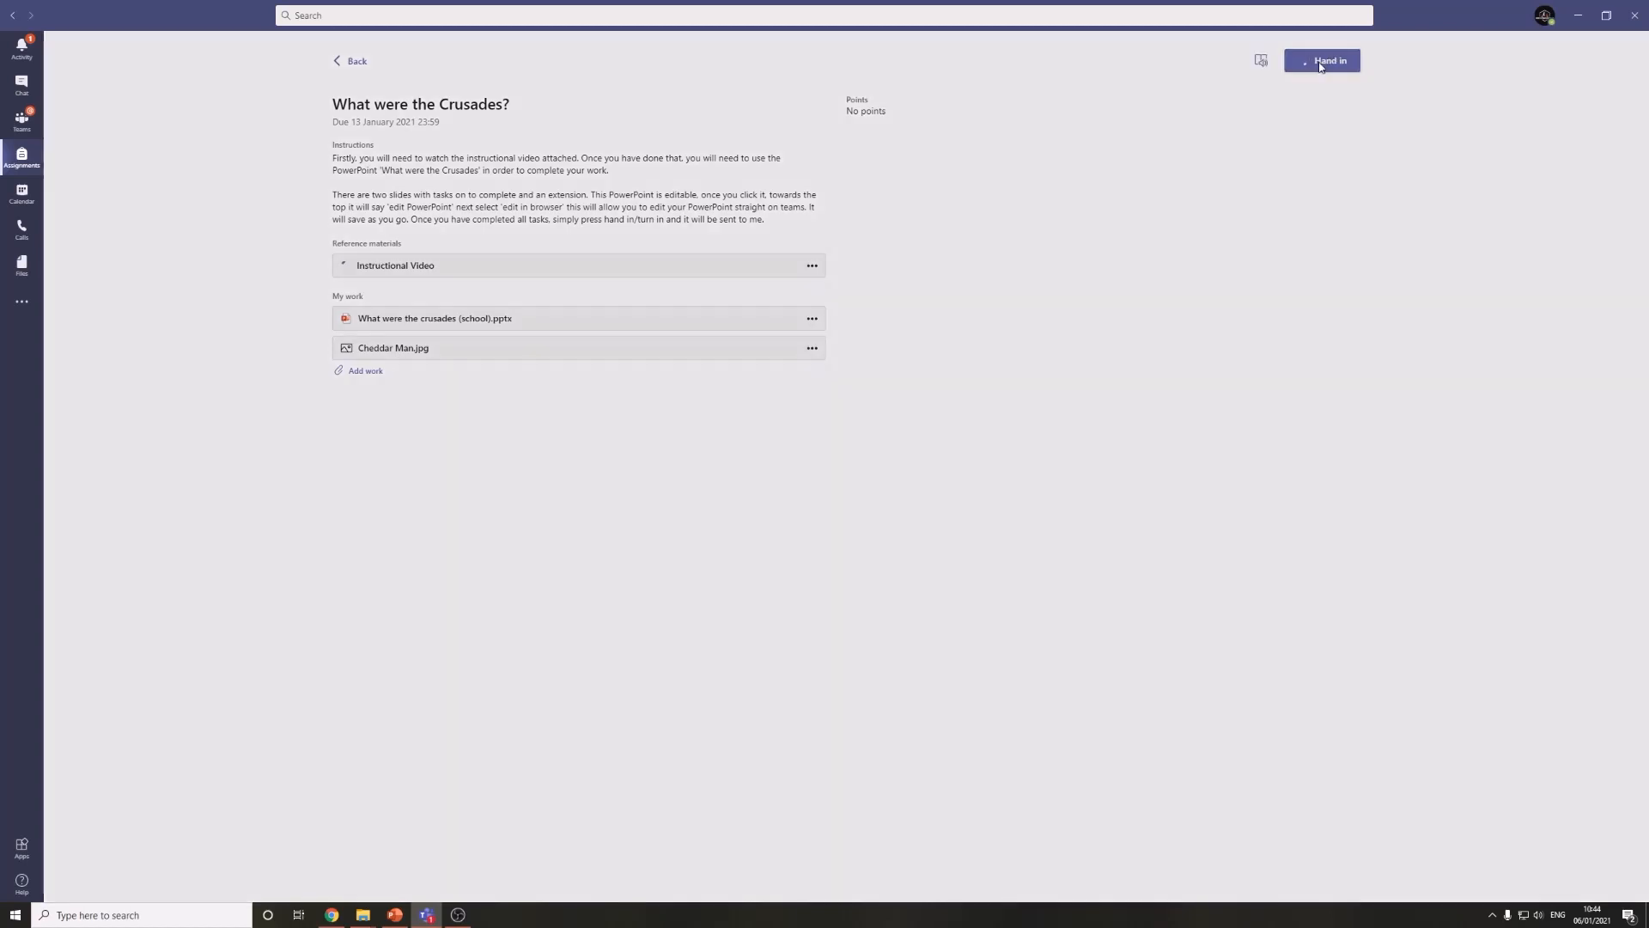